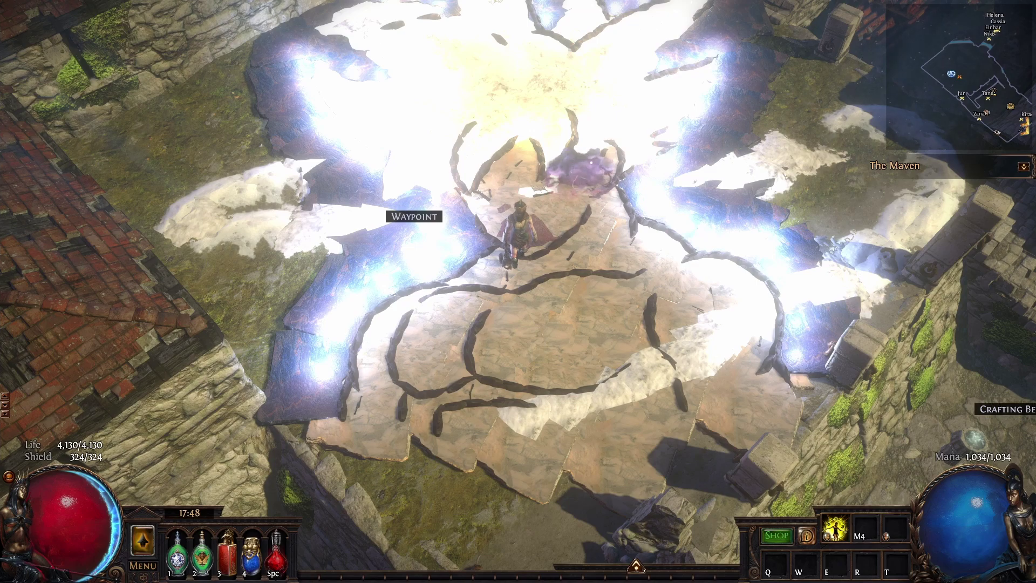
Step: Open the Trademaster overlay over Path of Exile with the F1 hotkey
key(f1)
Step: Move the overlay to the upper-left and expand the Buy options
drag(642, 98, 411, 57)
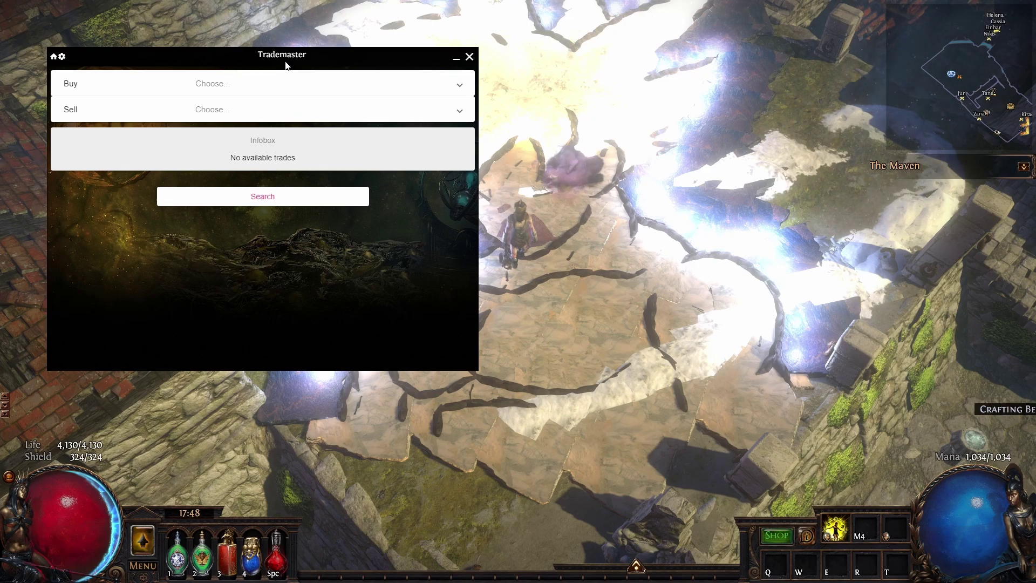
drag(309, 63, 333, 57)
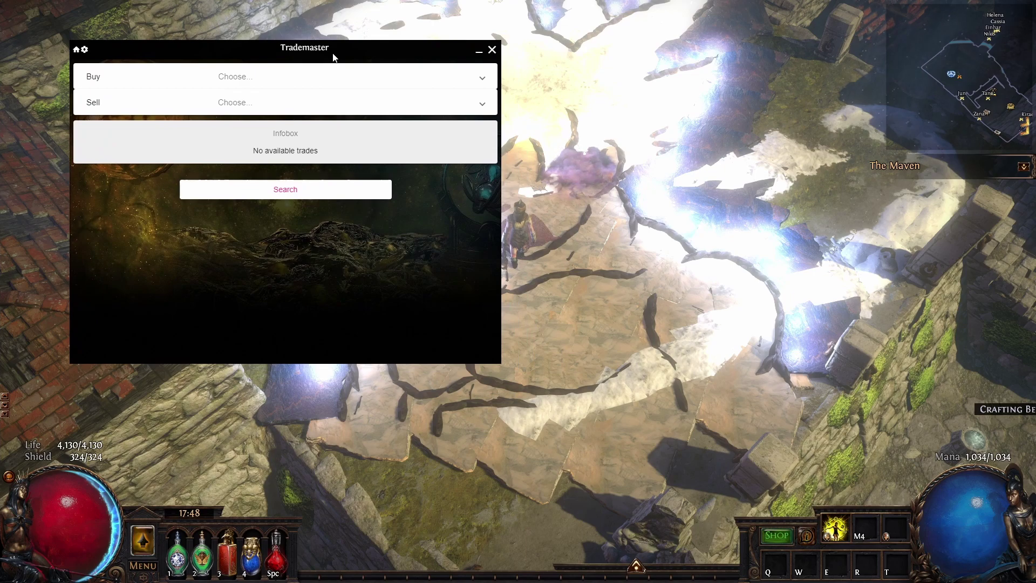
click(225, 81)
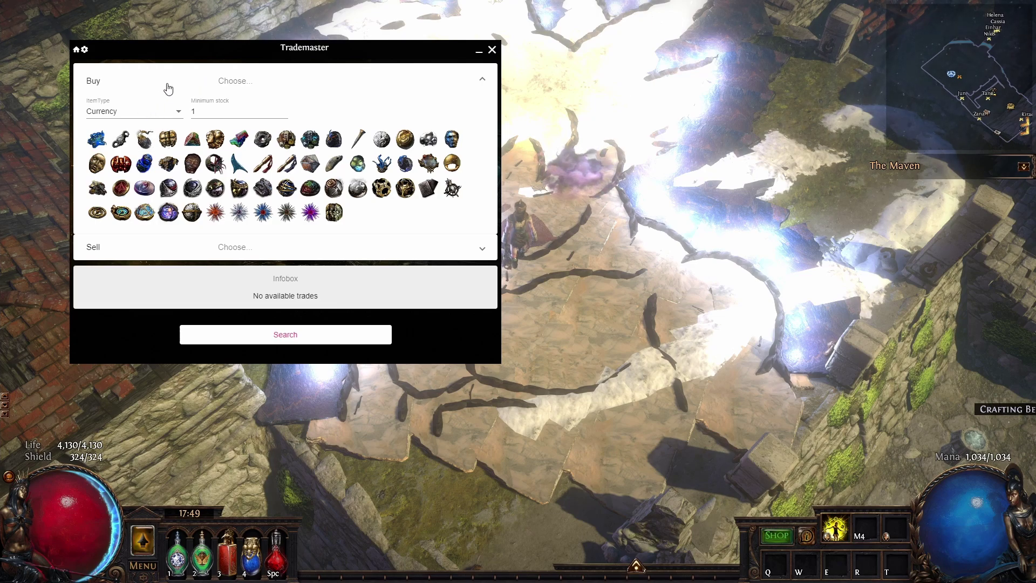
Step: Try Scarabs and then Cards as the Buy item category
click(158, 110)
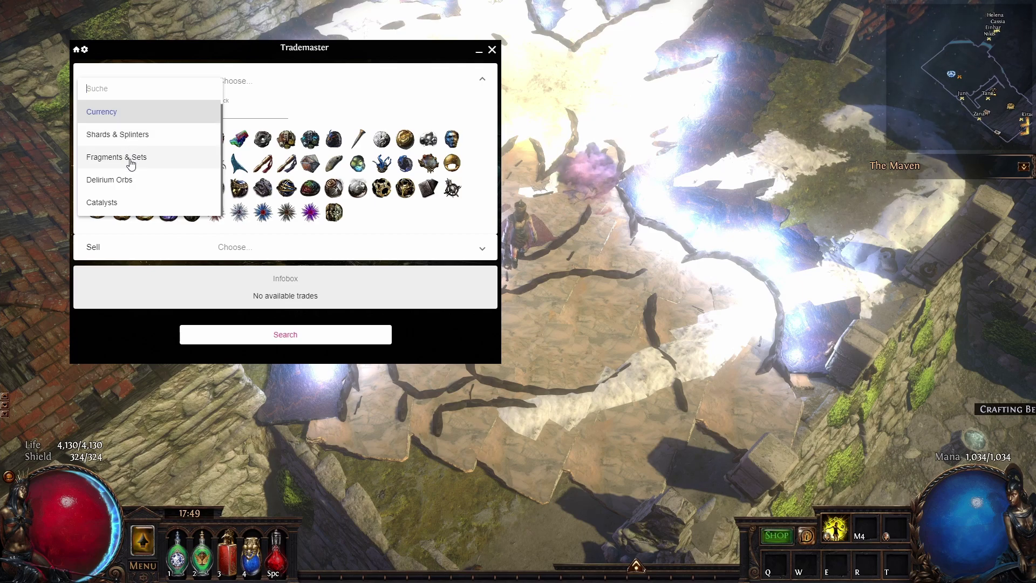
scroll(122, 168, down, 1)
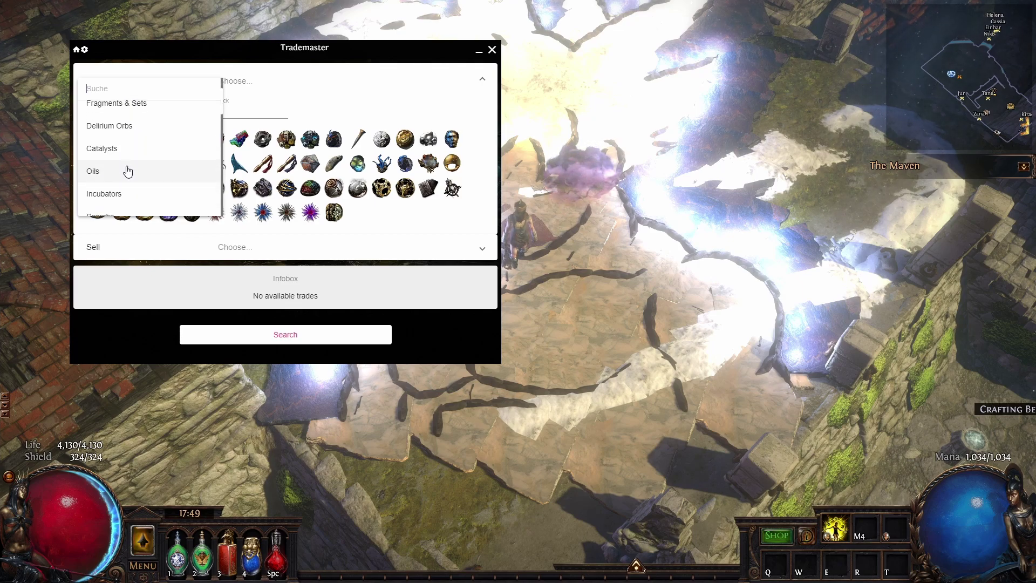
scroll(127, 169, down, 2)
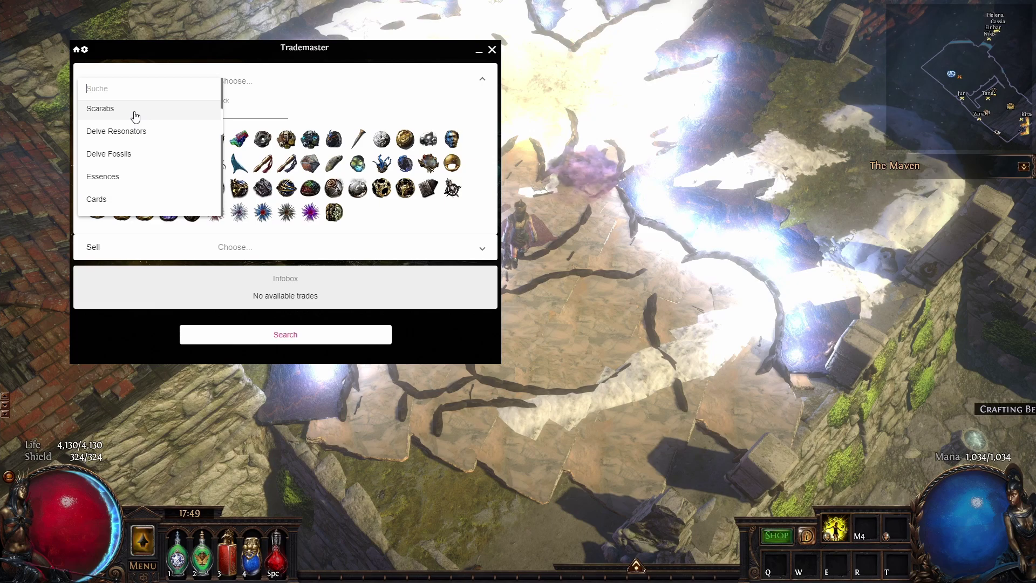
click(135, 113)
click(162, 110)
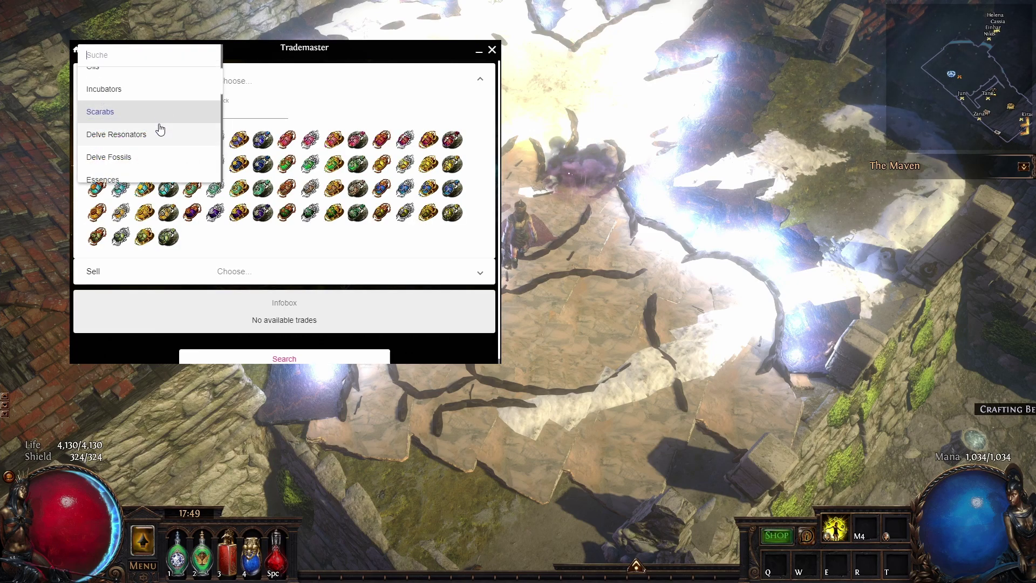
scroll(157, 142, down, 1)
scroll(137, 127, down, 1)
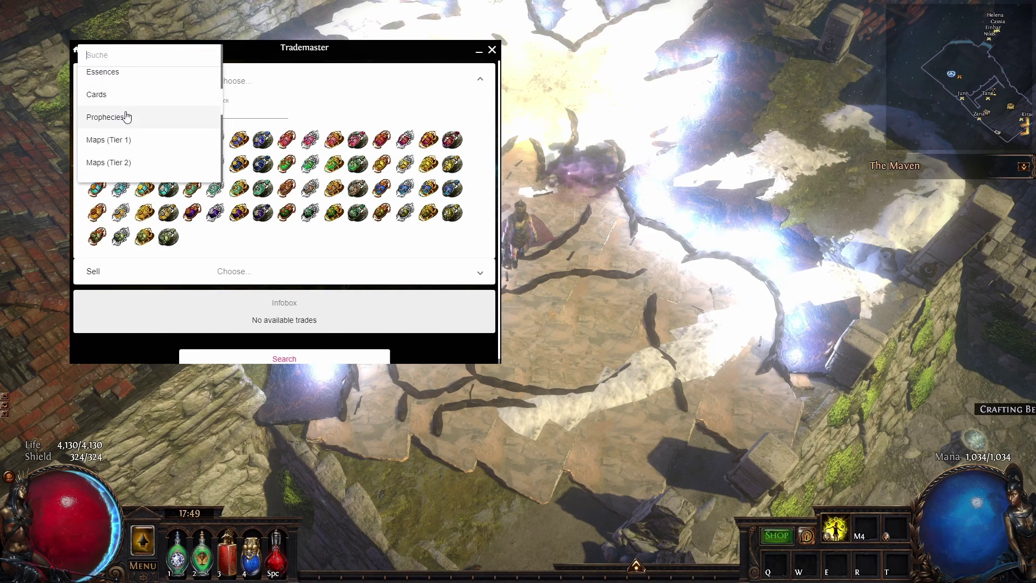
click(130, 103)
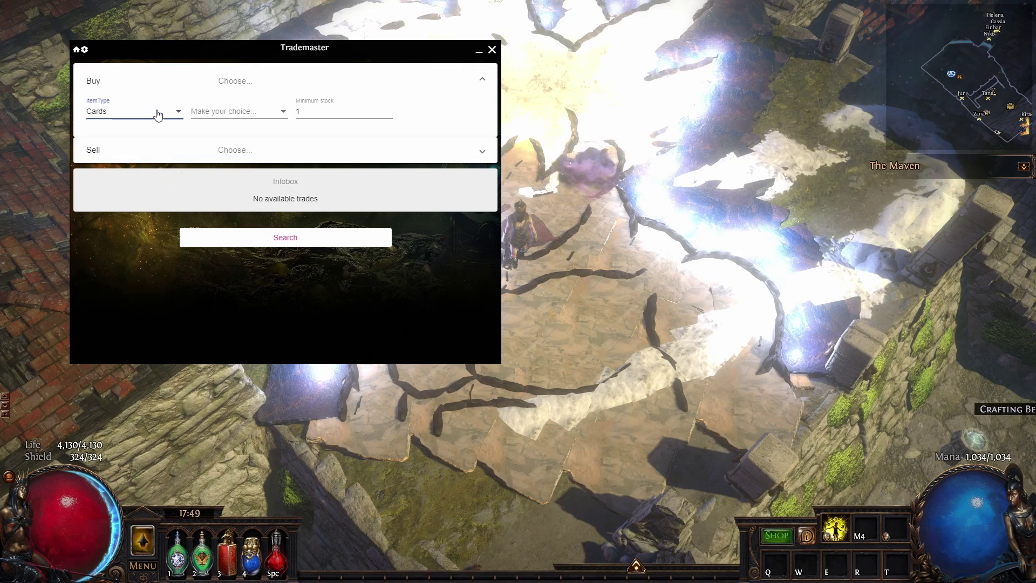
Step: Scroll through the category list again and set the Buy category back to Currency
click(158, 115)
scroll(159, 156, up, 2)
scroll(157, 164, down, 5)
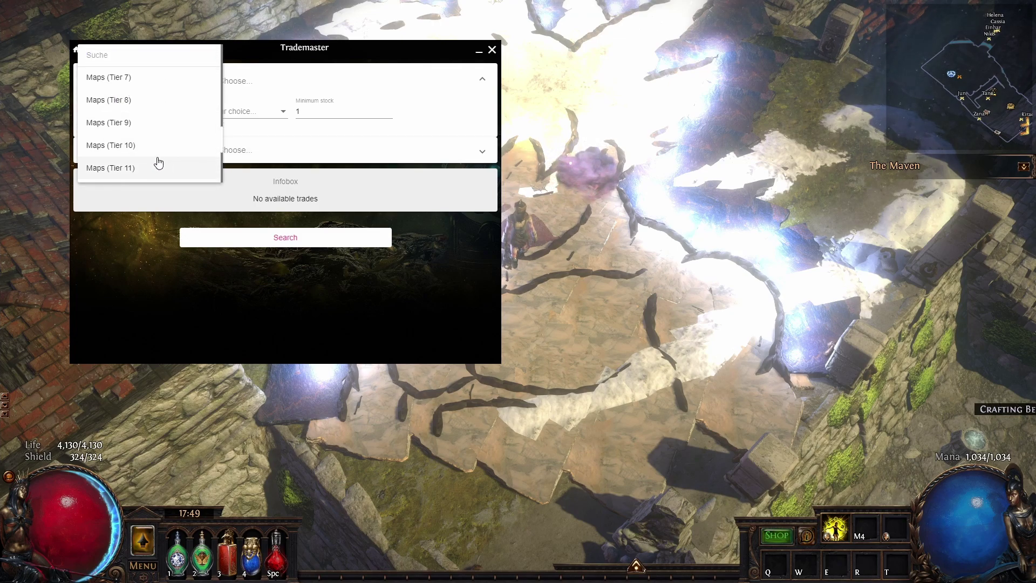
scroll(156, 156, down, 3)
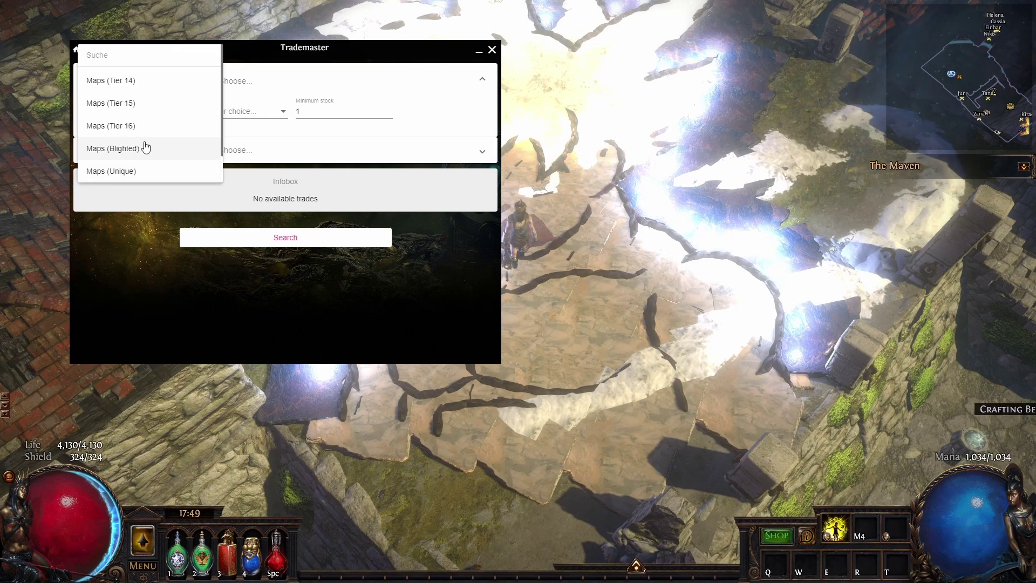
scroll(152, 157, up, 10)
click(123, 81)
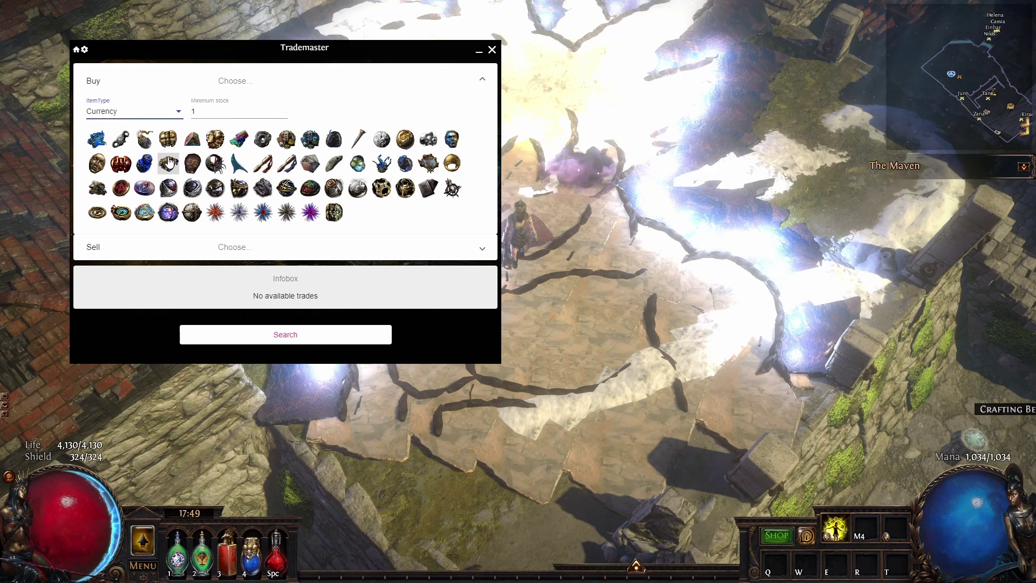
Step: Pick Exalted Orb as the item to buy and Chaos Orb as payment
click(215, 141)
click(188, 254)
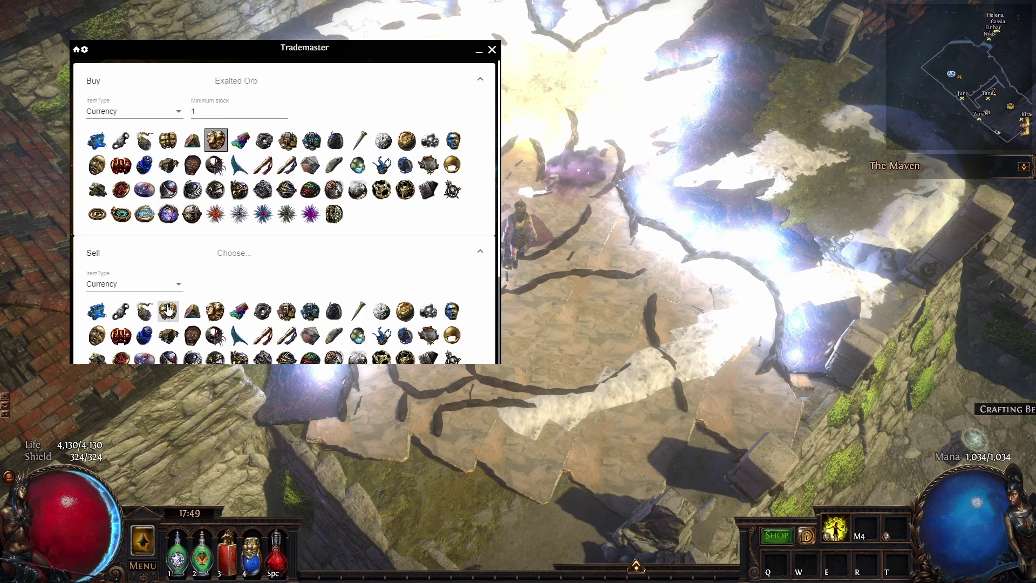
click(169, 313)
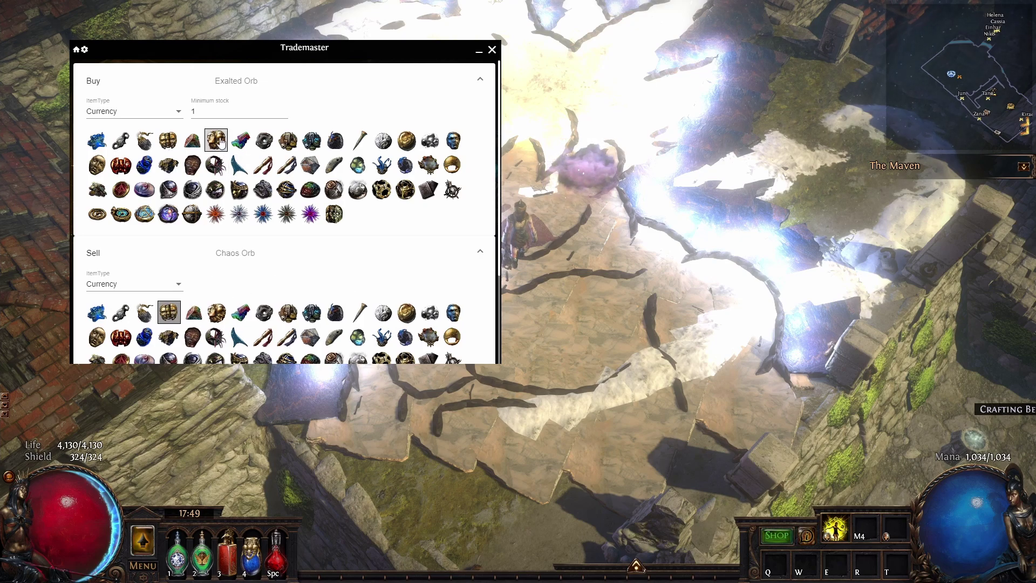
scroll(218, 241, down, 5)
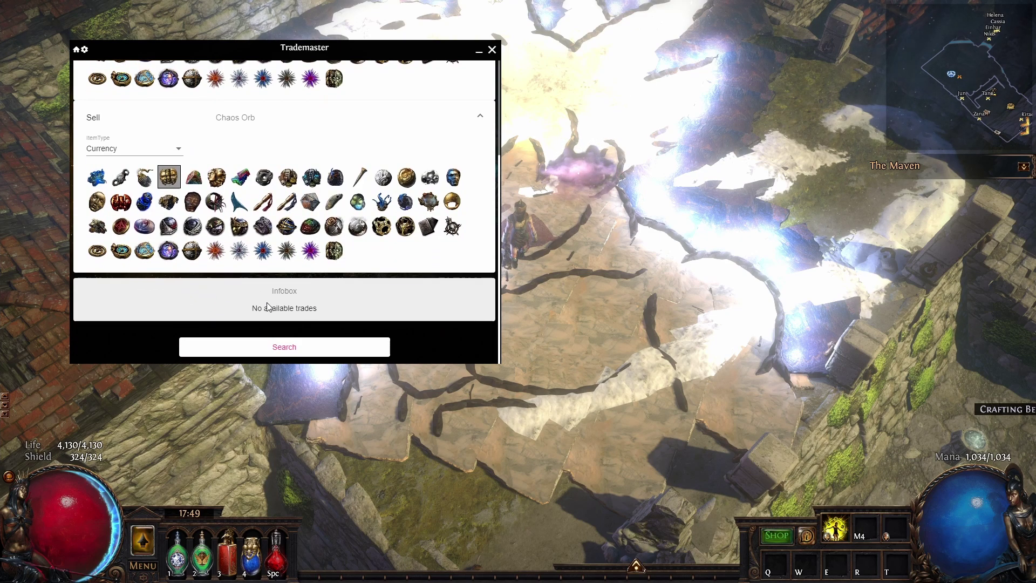
Step: Search offers, enable Cleaner prices, and send the 3-exalted offer at 120 chaos
click(269, 349)
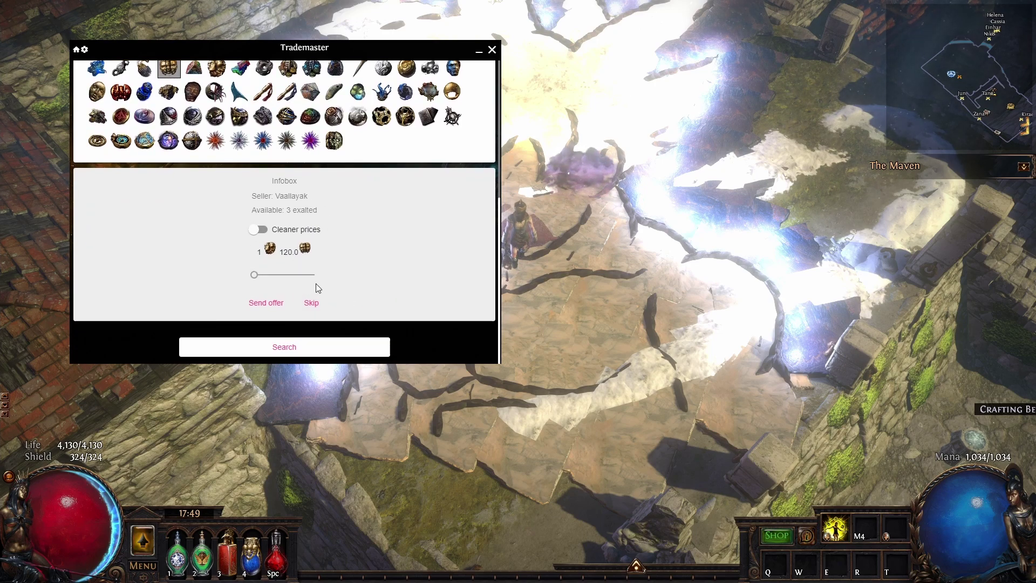
click(258, 229)
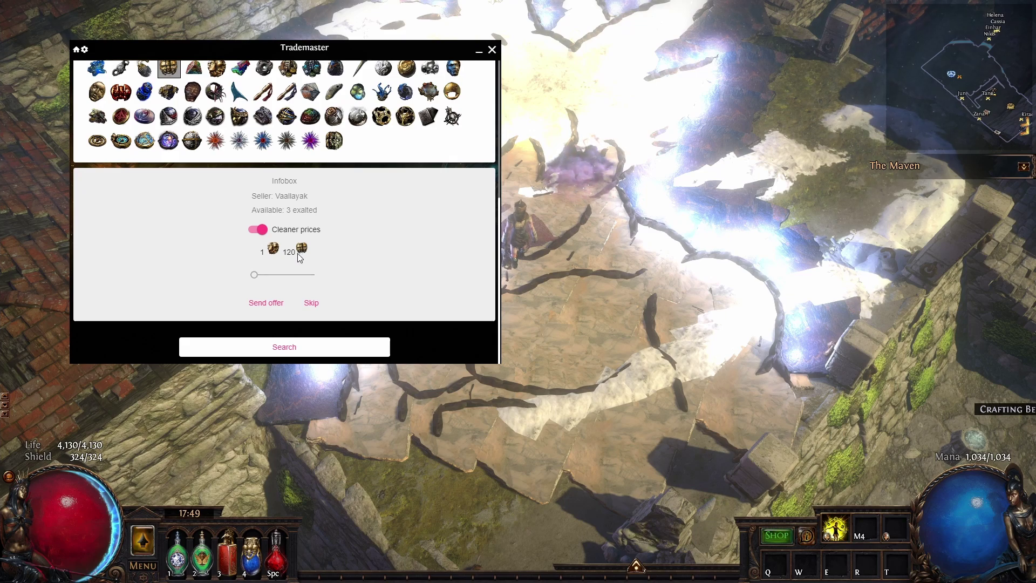
click(278, 303)
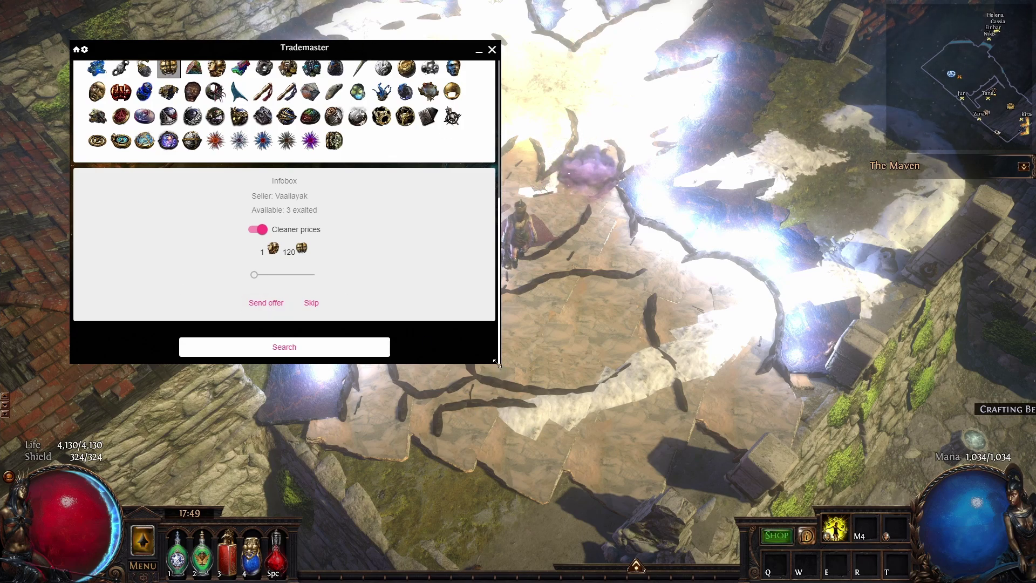
Step: Change the Buy item to Stacked Deck with minimum stock 10 and search its Chaos Orb offers
scroll(351, 272, up, 4)
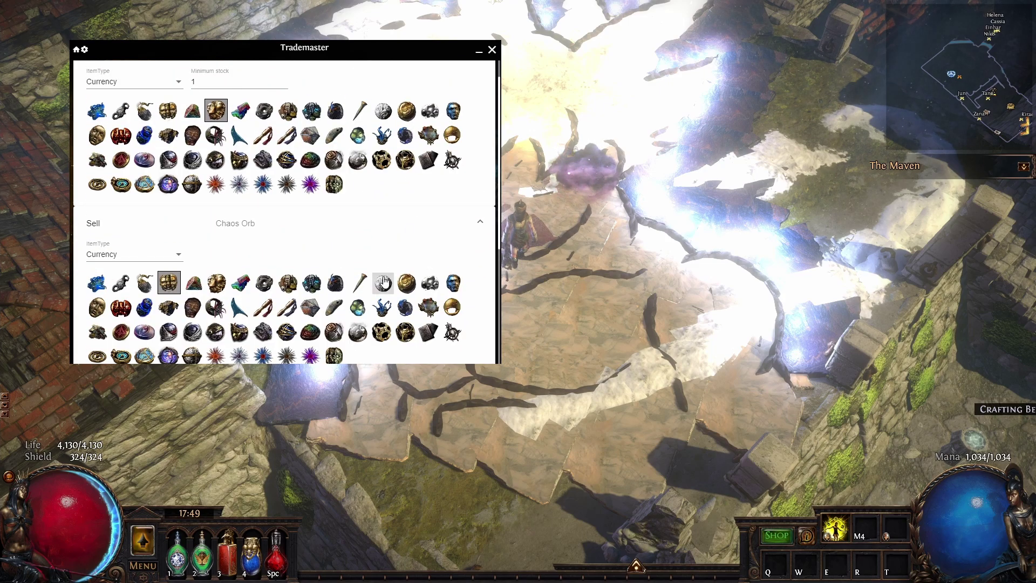
scroll(376, 283, up, 1)
click(171, 118)
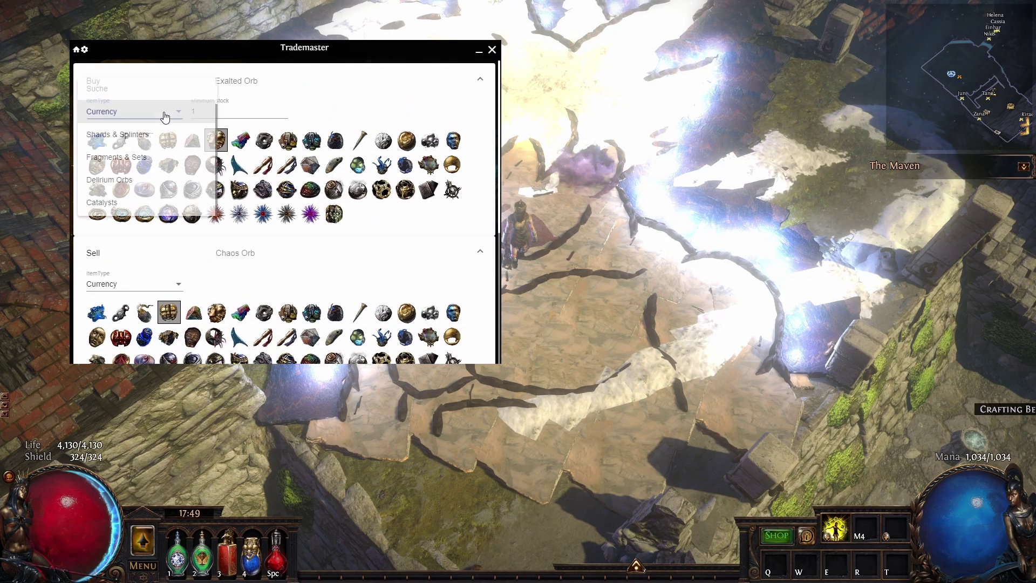
click(345, 102)
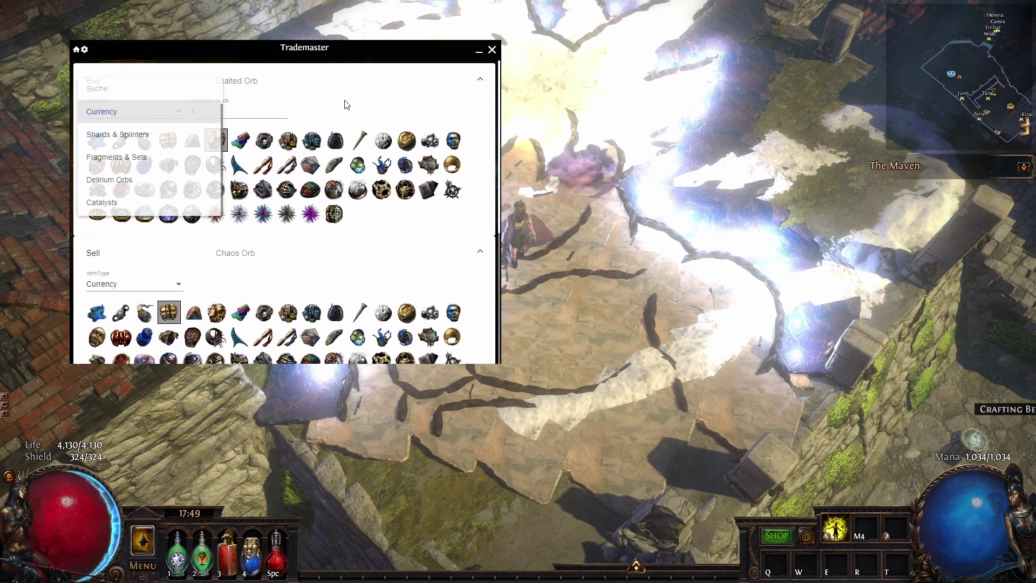
click(431, 188)
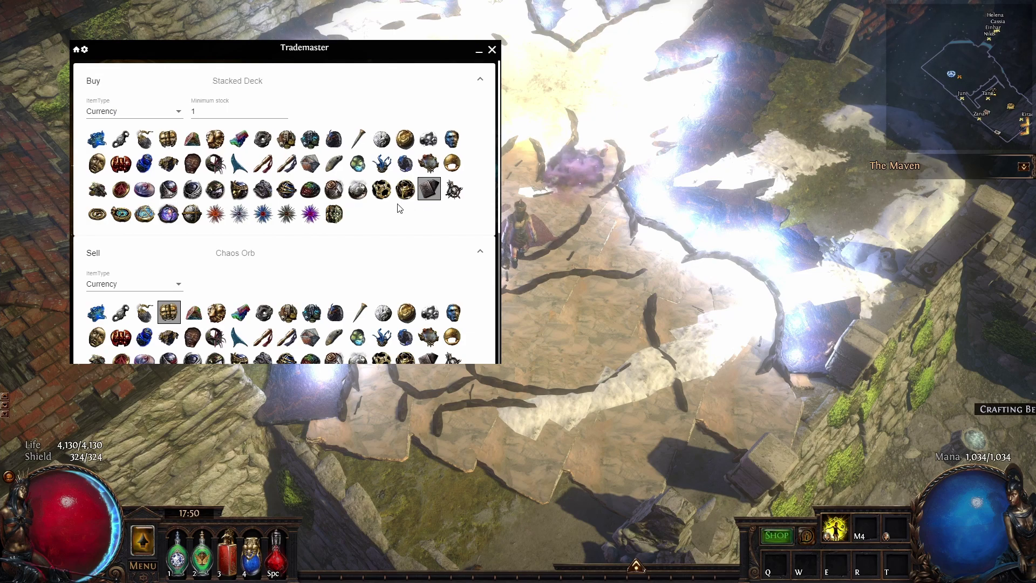
double_click(194, 112)
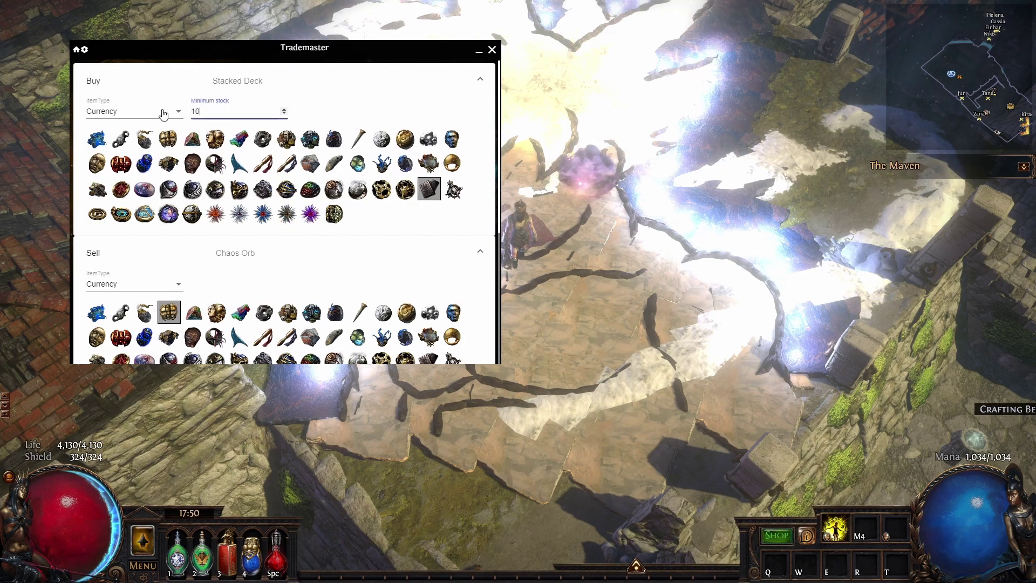
scroll(270, 248, down, 5)
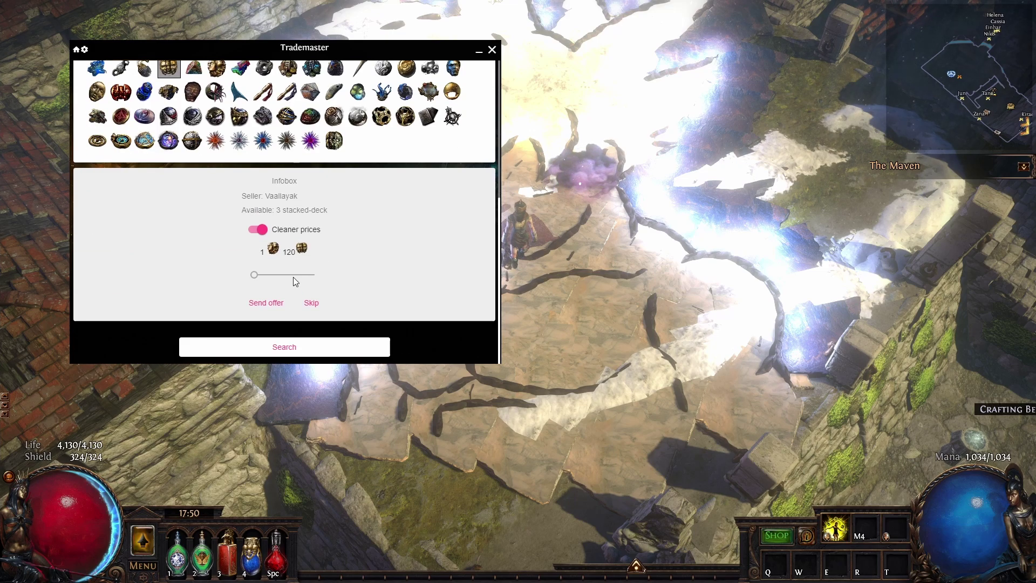
click(276, 348)
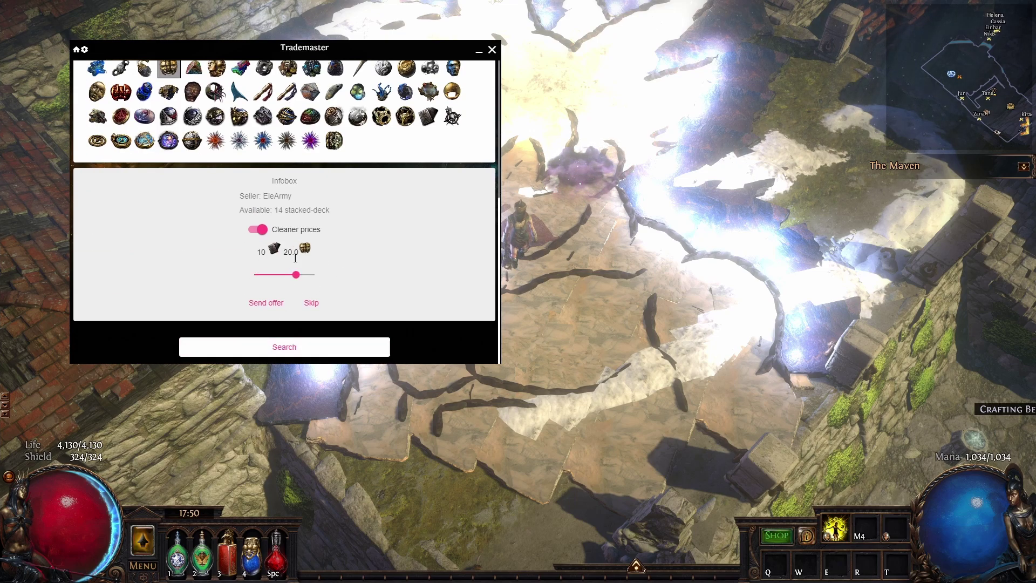
scroll(389, 286, up, 5)
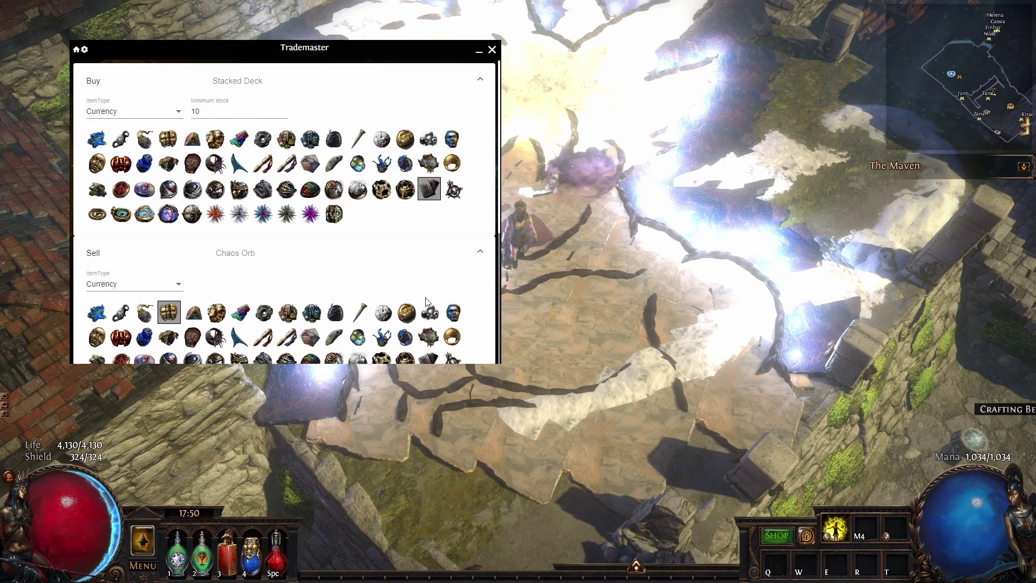
Step: Search Ritual Splinter offers under Shards & Splinters and set the offer to 11 for 4
click(140, 110)
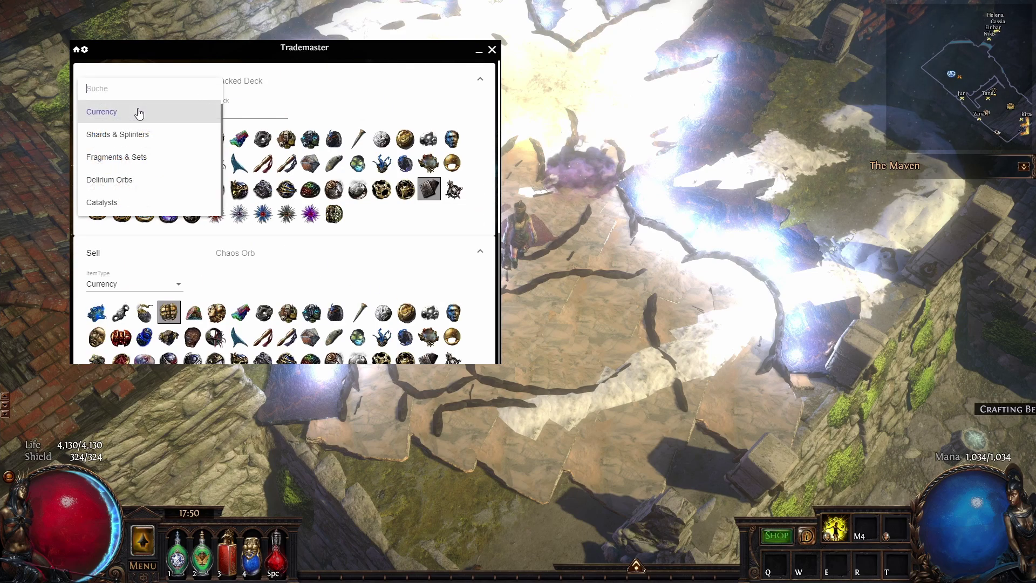
click(159, 134)
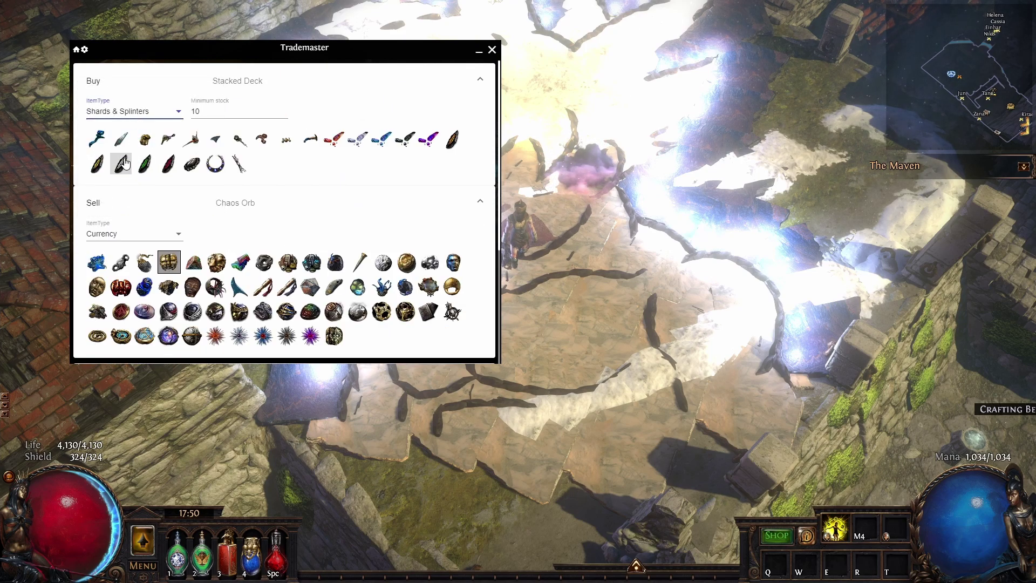
click(144, 141)
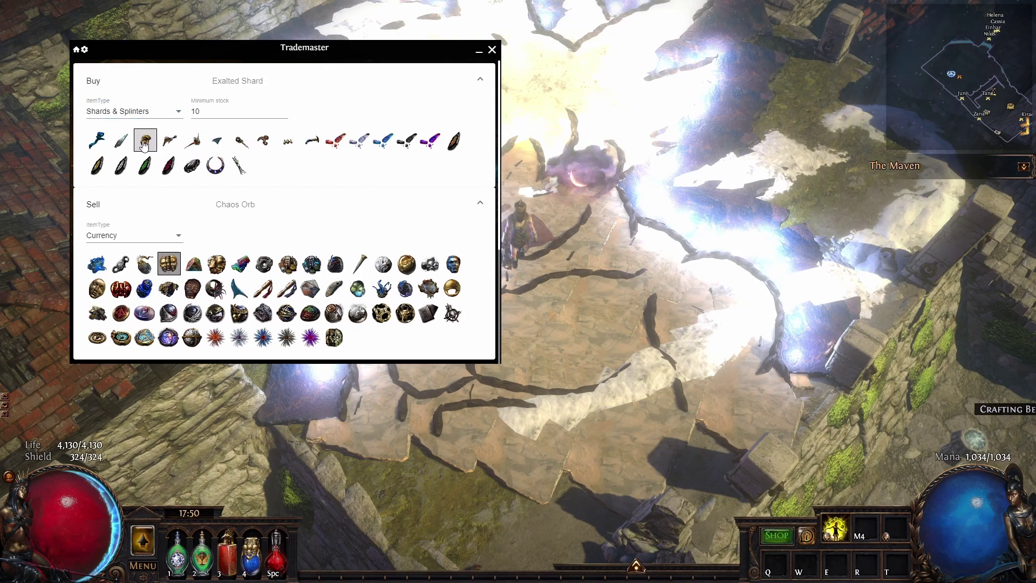
click(235, 168)
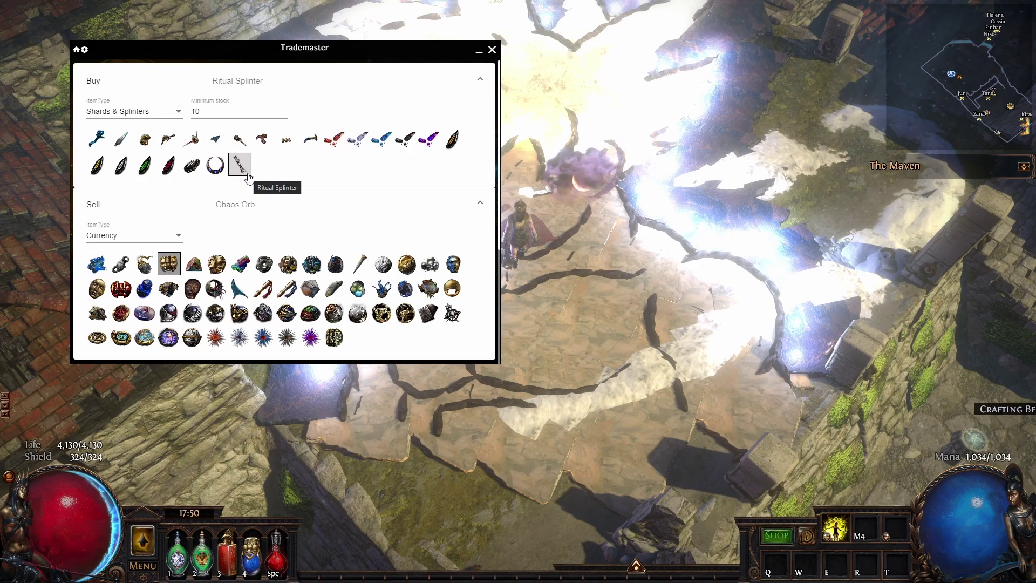
scroll(292, 290, down, 4)
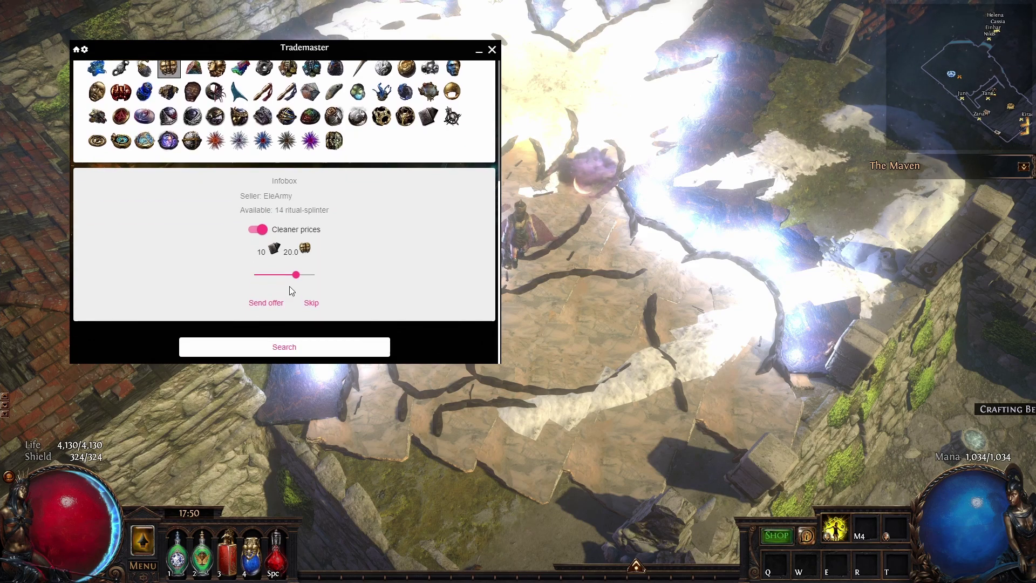
click(284, 348)
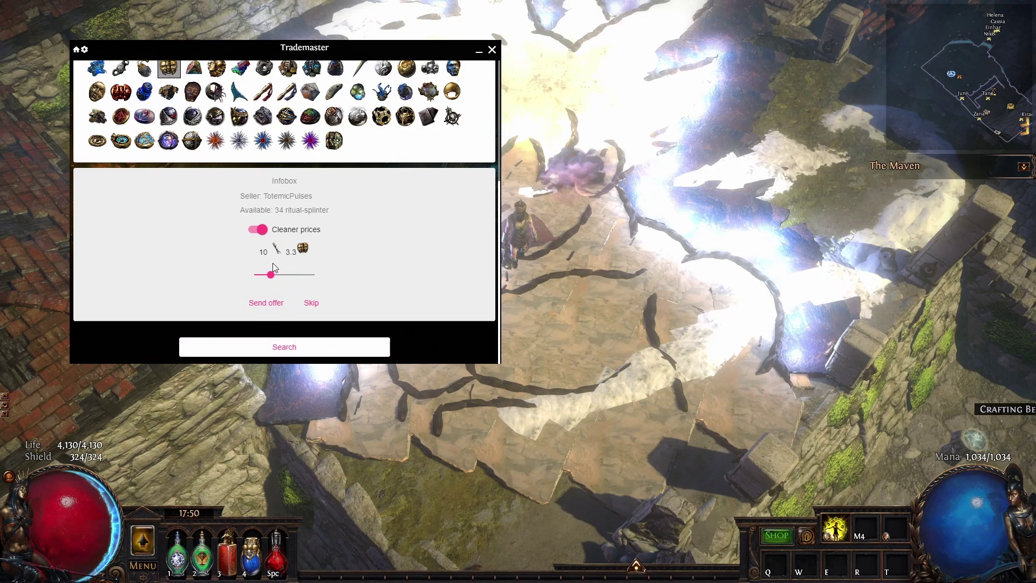
drag(269, 271, 289, 277)
scroll(294, 275, up, 4)
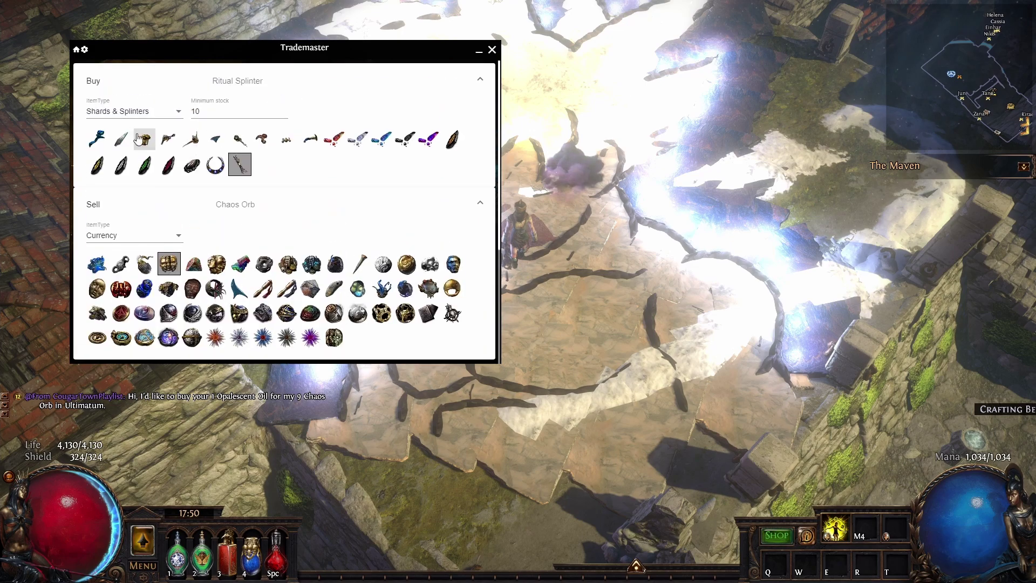
Step: Switch the Buy item to Fragment of the Hydra under Fragments & Sets
click(129, 111)
click(141, 141)
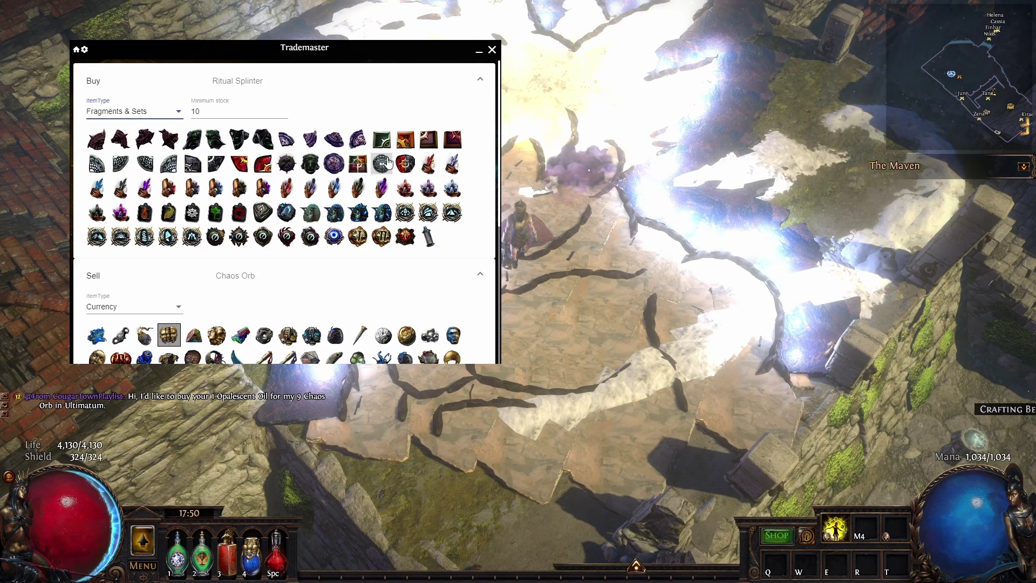
click(382, 141)
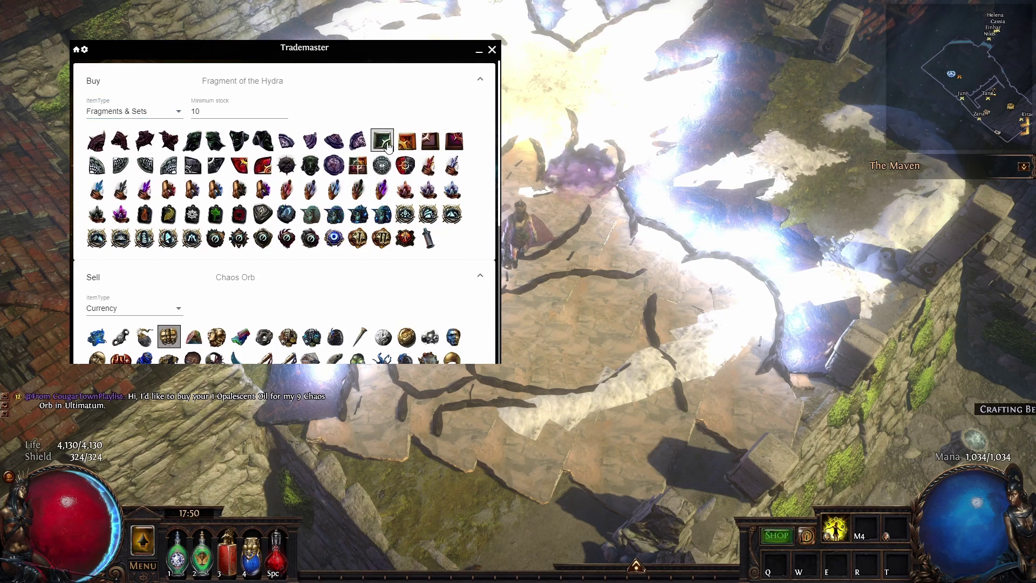
Step: Search Fragment of the Hydra offers and send an offer for 5 fragments at 45 chaos
scroll(173, 227, down, 4)
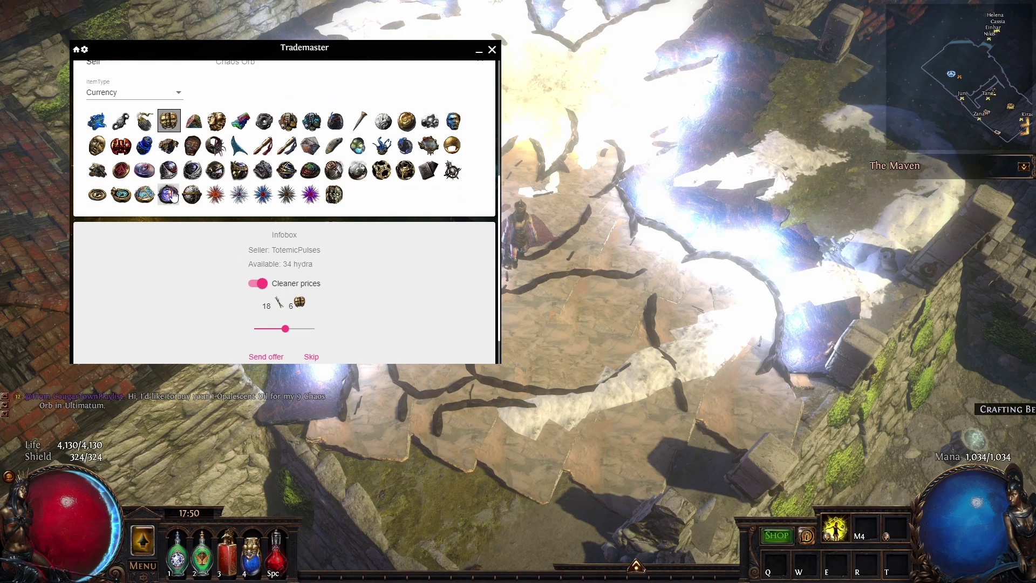
scroll(342, 308, down, 1)
click(296, 352)
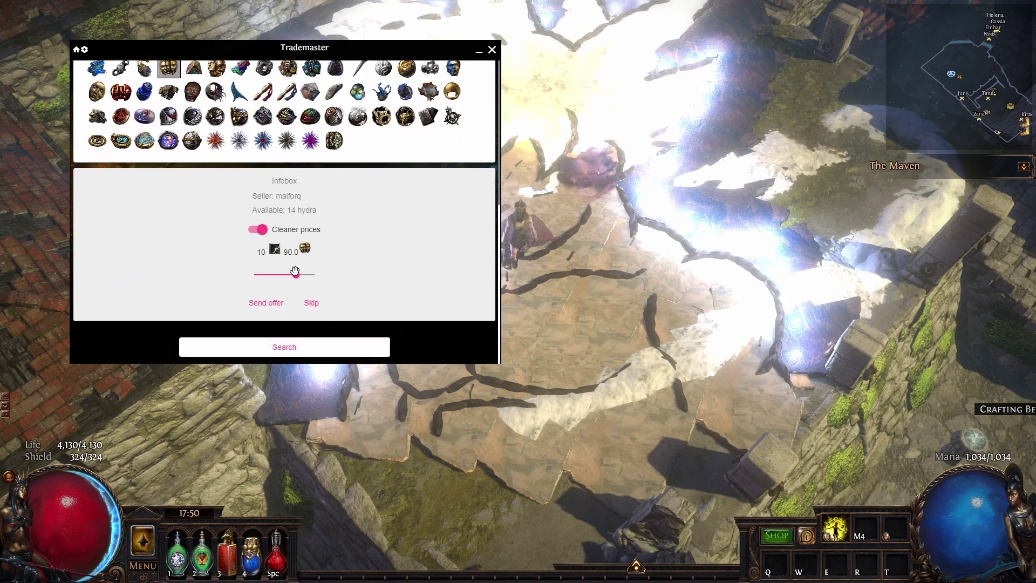
drag(296, 271, 281, 276)
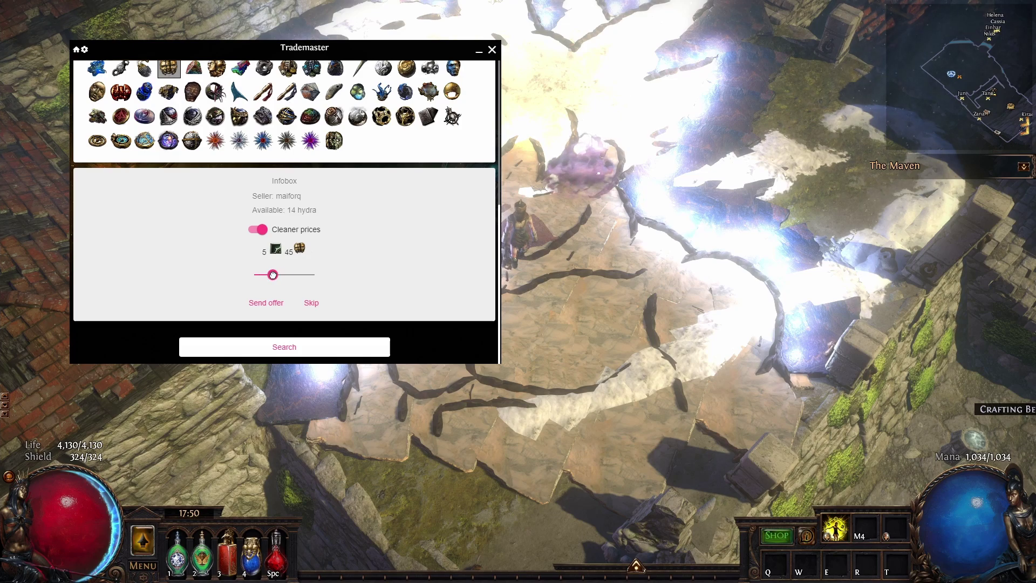
click(310, 348)
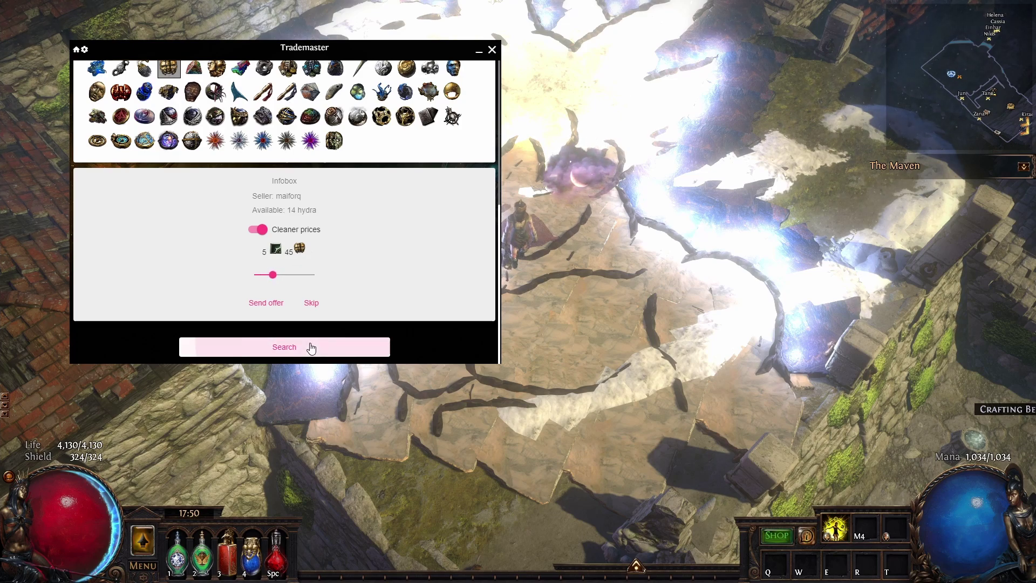
drag(297, 275, 272, 275)
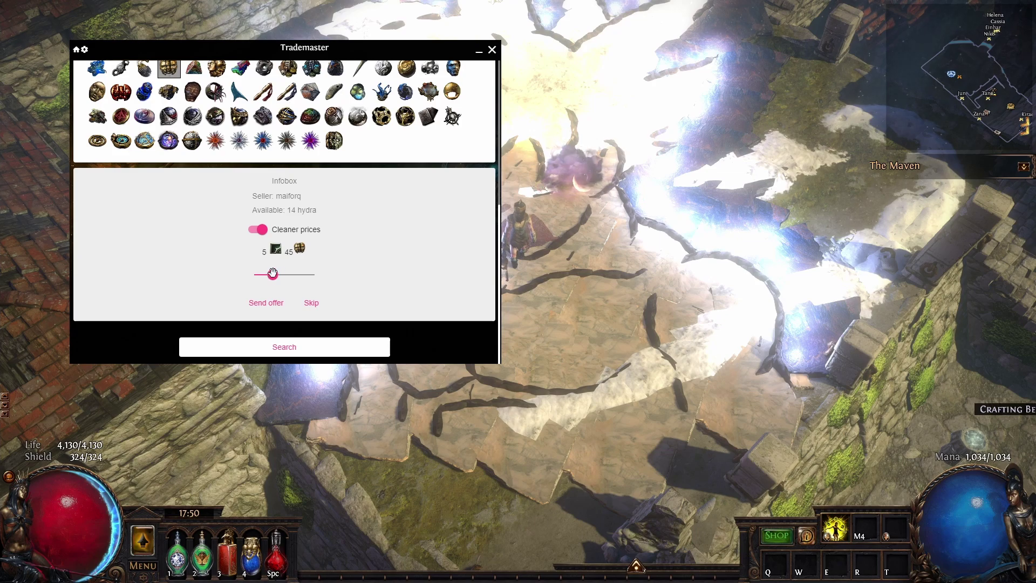
click(272, 302)
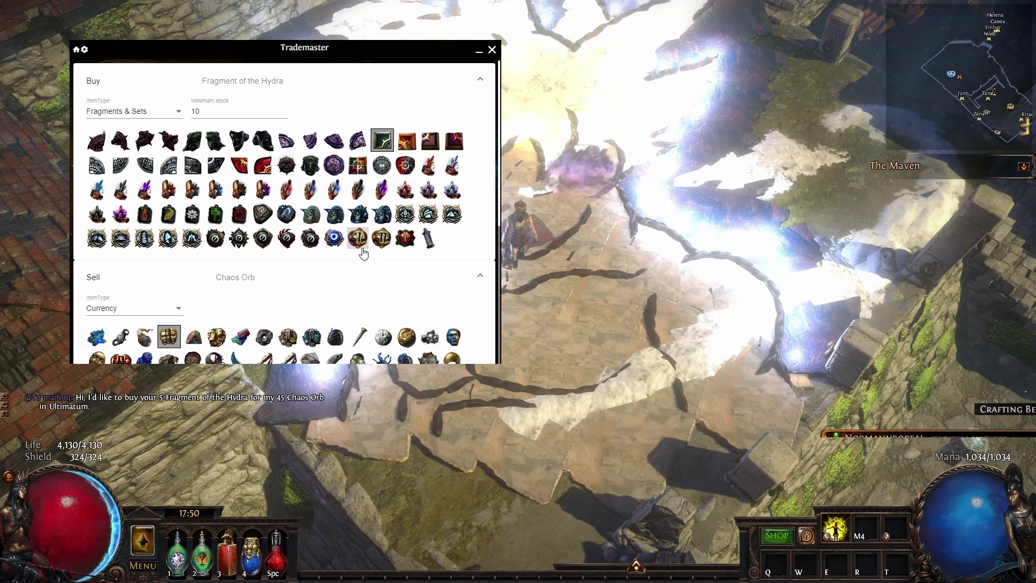
Step: Decline the party invite and whisper 'sry ty got it' to the seller
click(967, 424)
key(ctrl+Return)
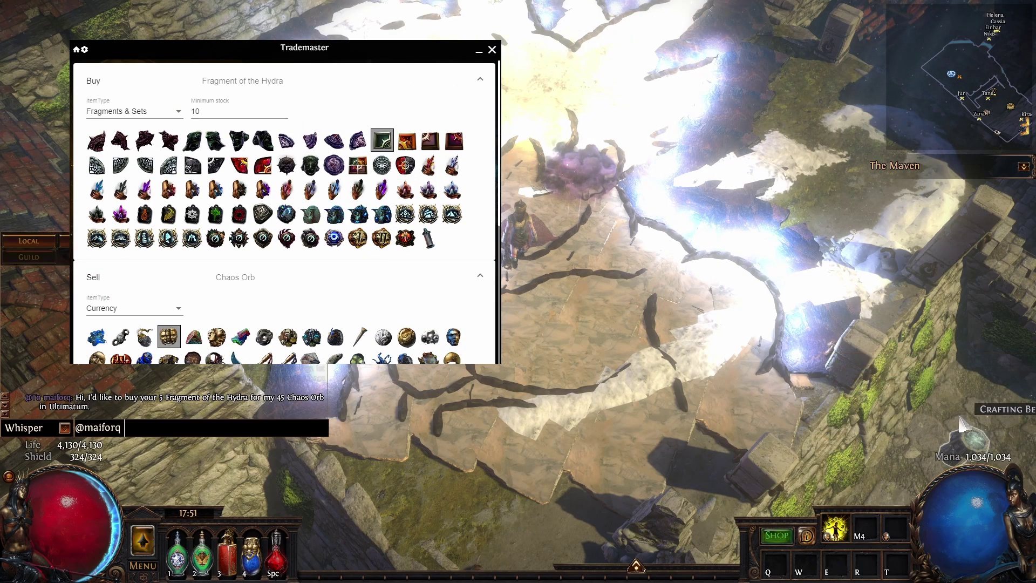
text(sry t)
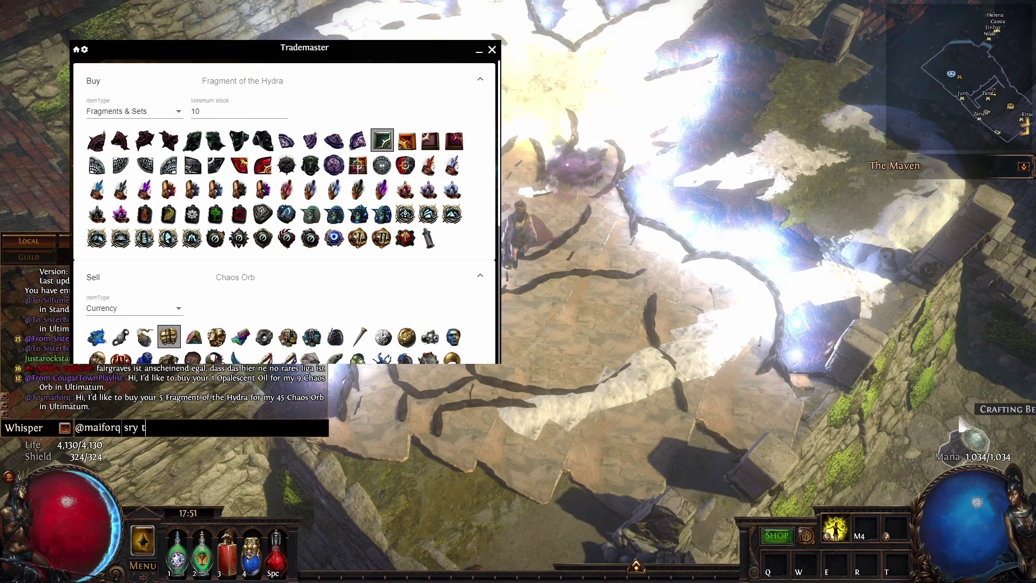
text(y got it)
key(Return)
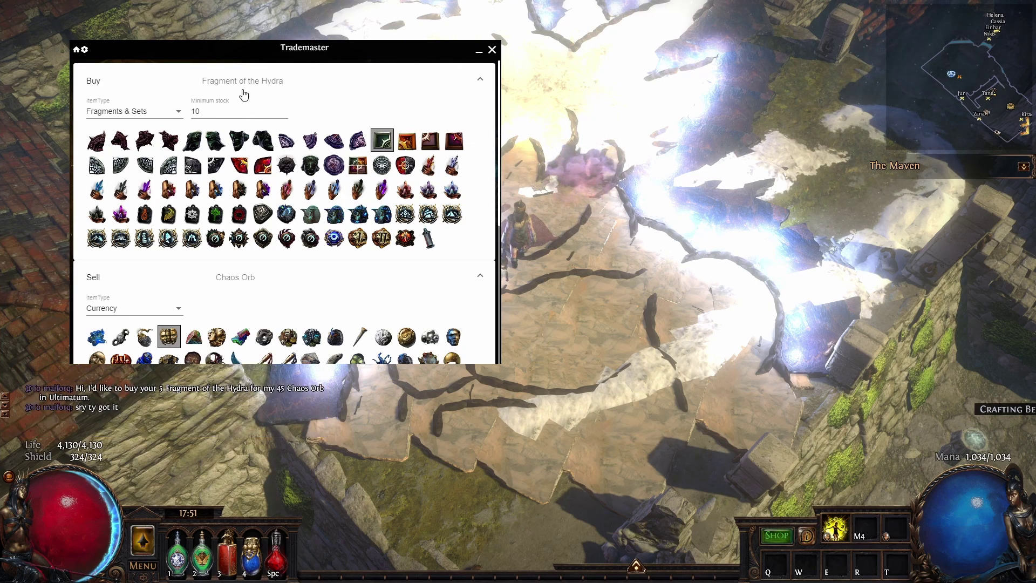
Step: Browse Delirium Orbs and Scarabs, settling on Polished Harbinger Scarab as the Buy item
click(155, 115)
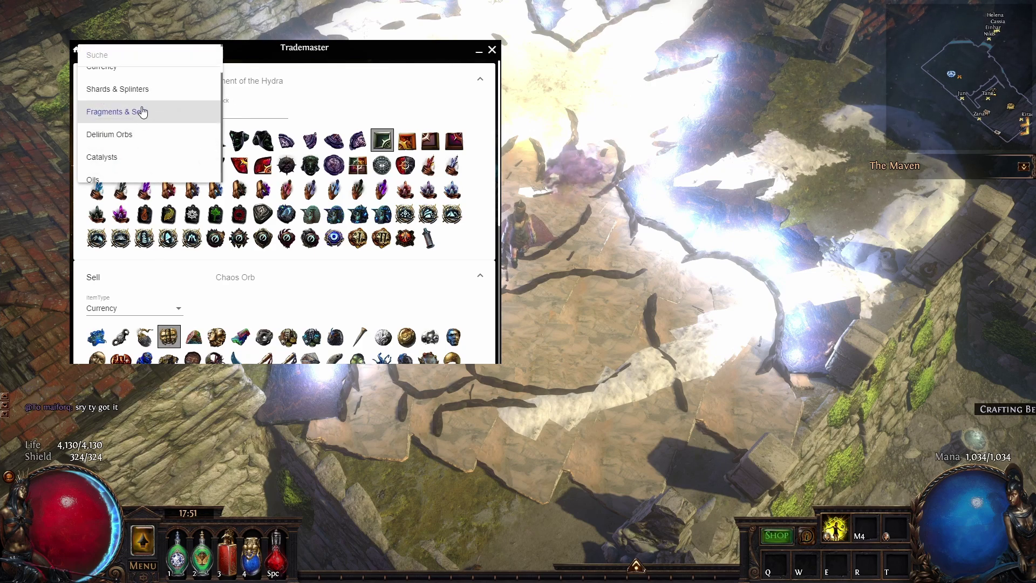
click(122, 134)
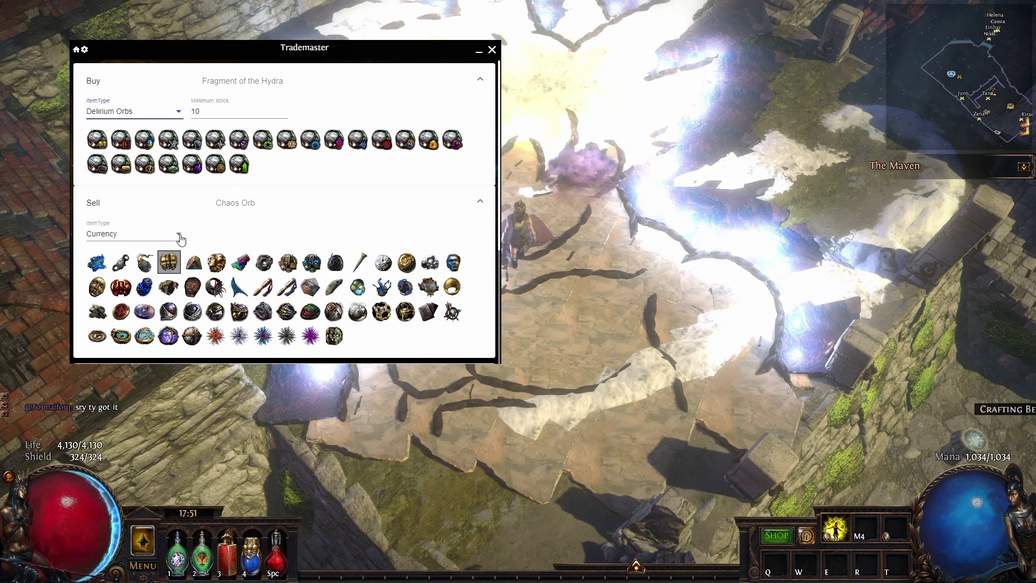
click(97, 140)
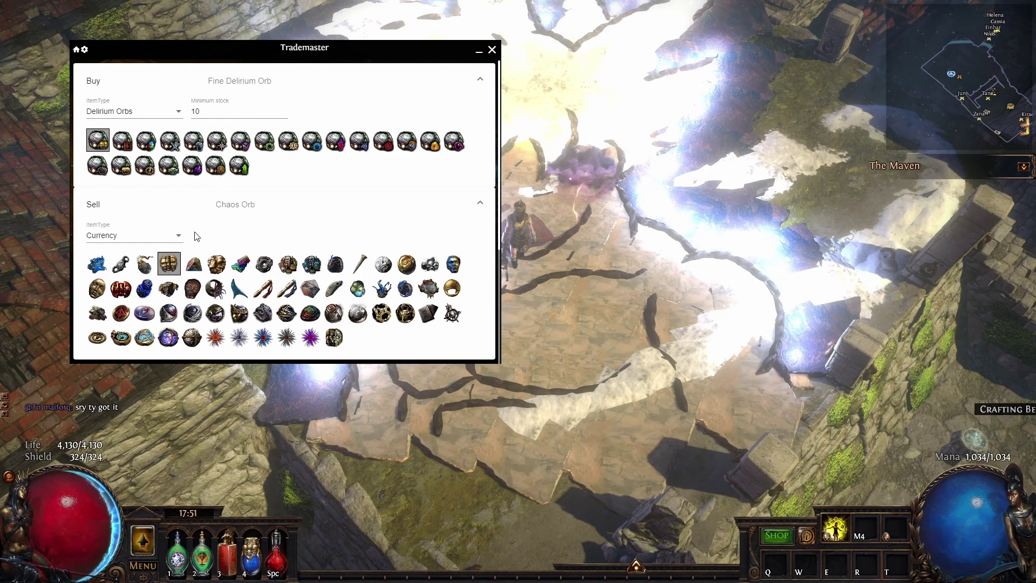
click(146, 121)
scroll(137, 143, down, 4)
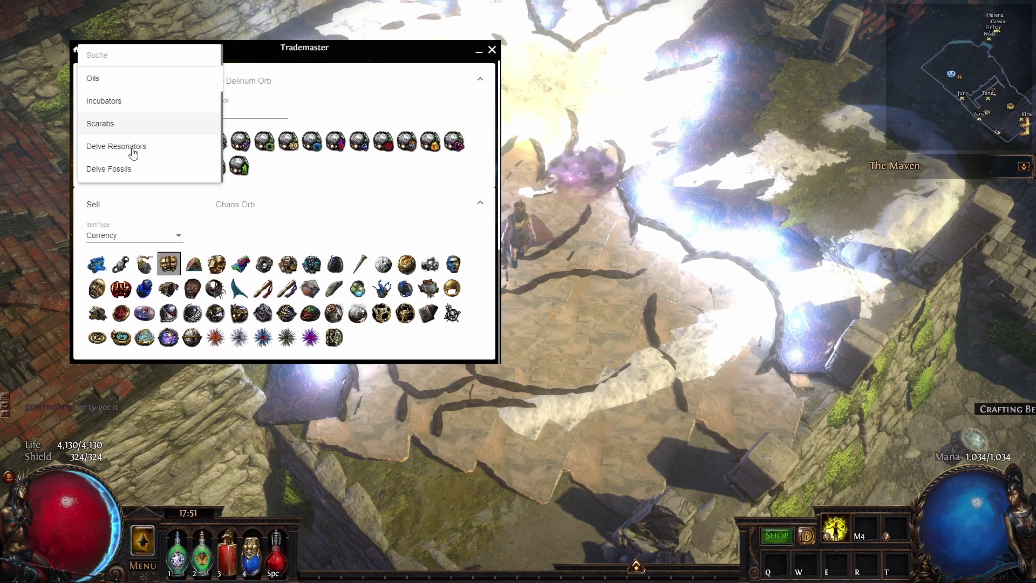
click(118, 101)
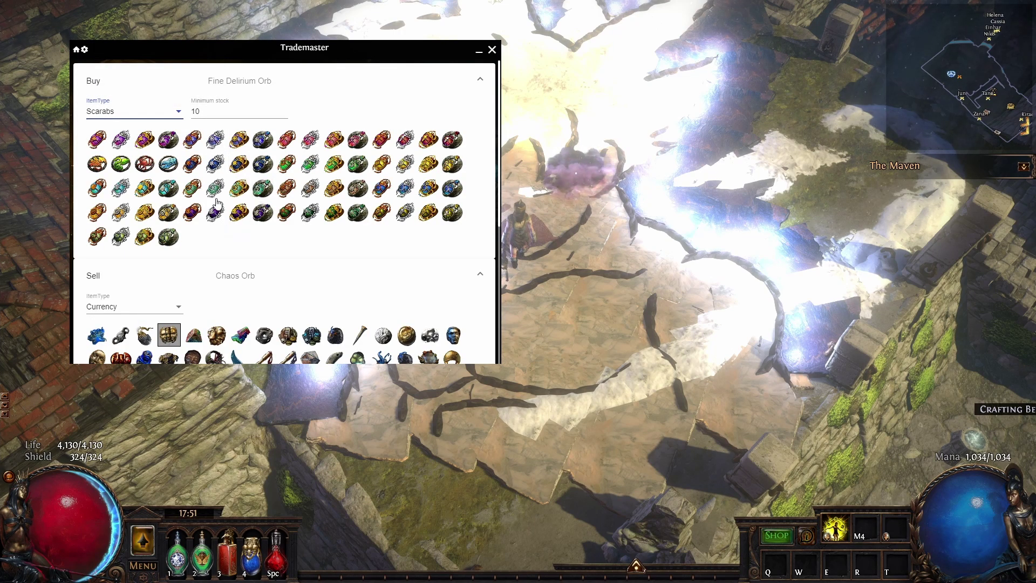
click(216, 165)
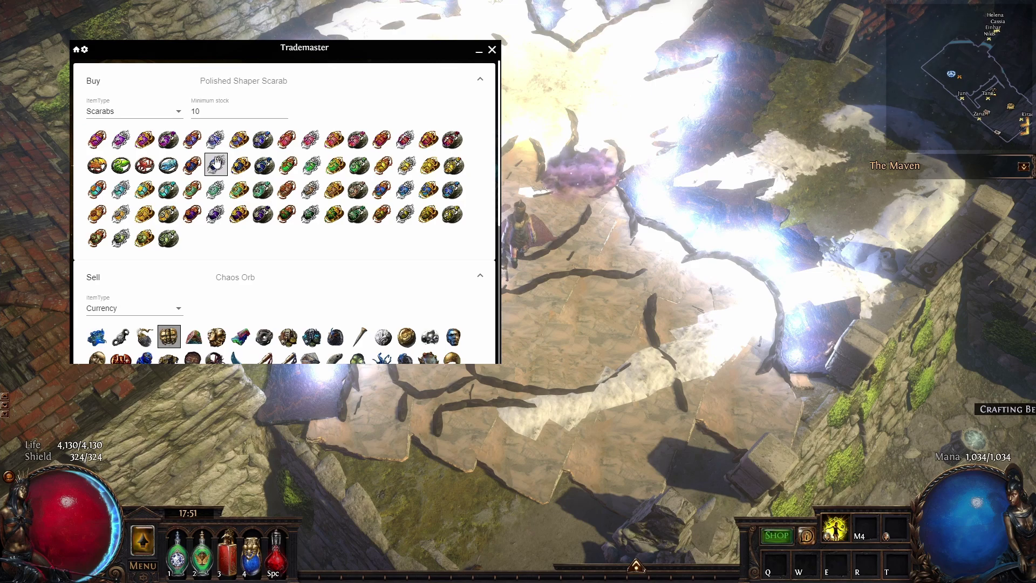
click(406, 193)
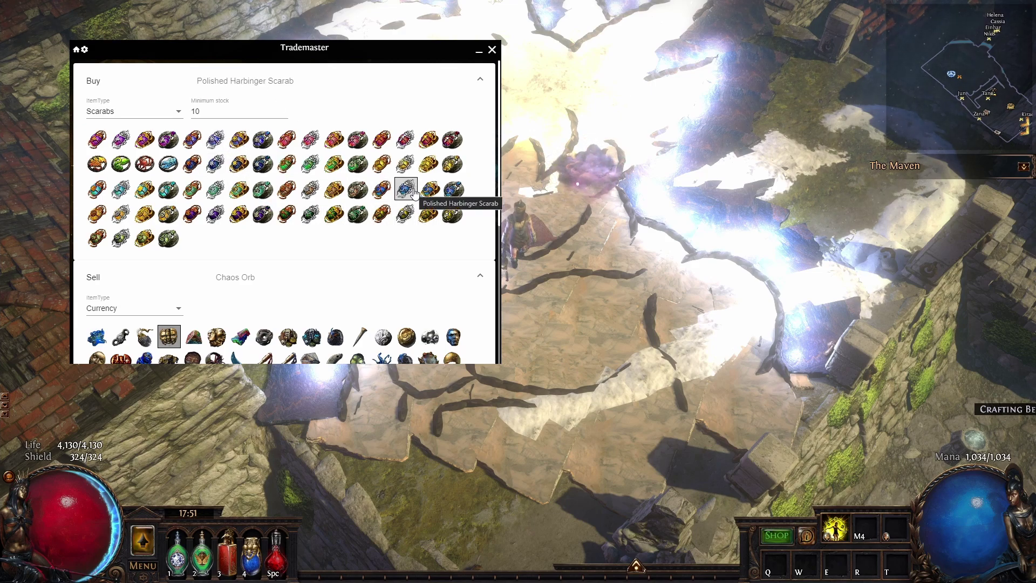
Step: Search bulk Polished Harbinger Scarab offers and set the offer to 10 for 140 Chaos
scroll(139, 282, down, 1)
scroll(215, 123, up, 1)
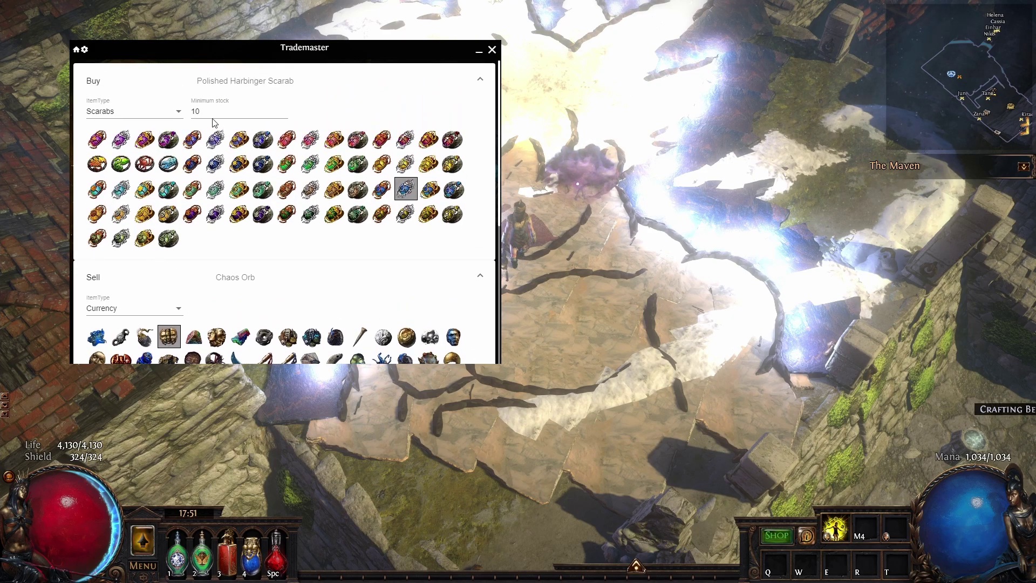
scroll(244, 238, down, 4)
scroll(322, 307, down, 1)
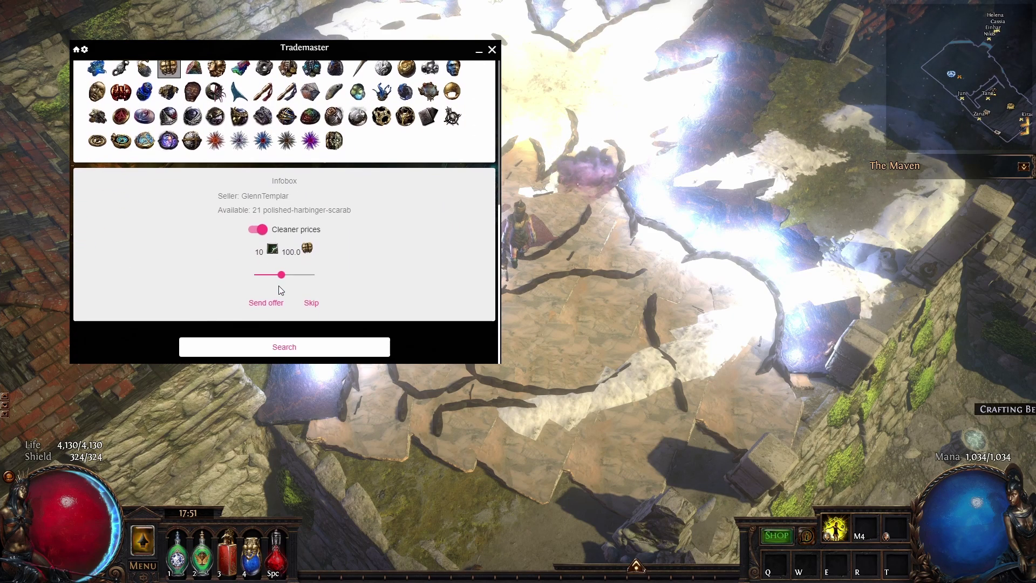
click(294, 351)
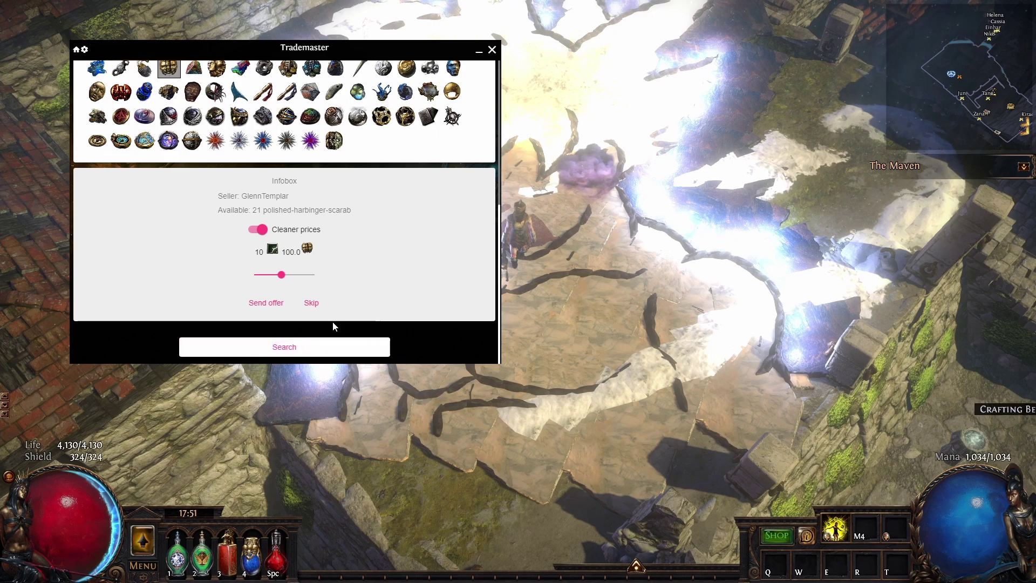
mouse_move(279, 277)
mouse_down()
mouse_move(300, 277)
mouse_move(280, 278)
mouse_up()
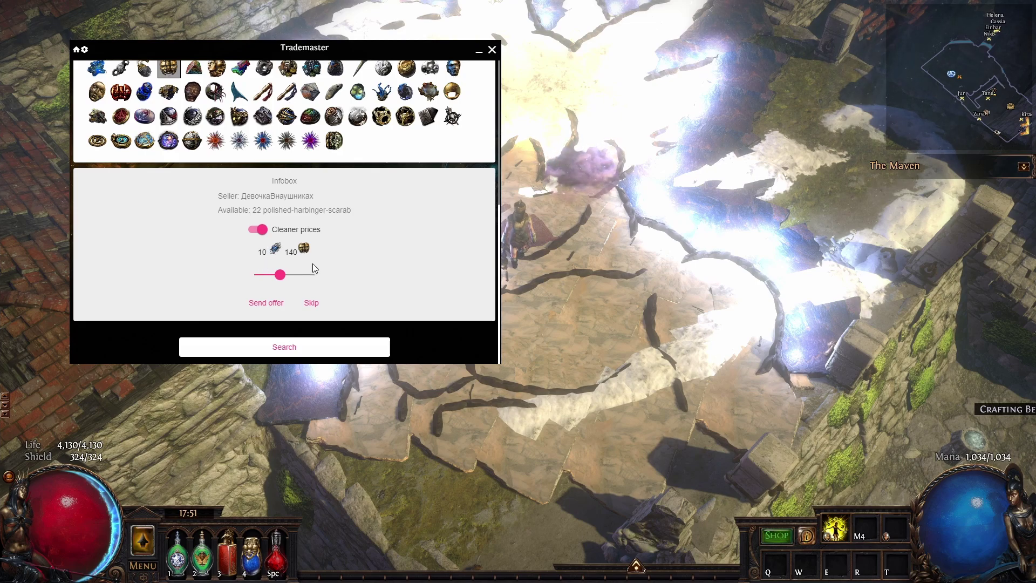
Step: Choose Maps (Tier 16) as the Buy type and Cage Map as the specific map
click(162, 112)
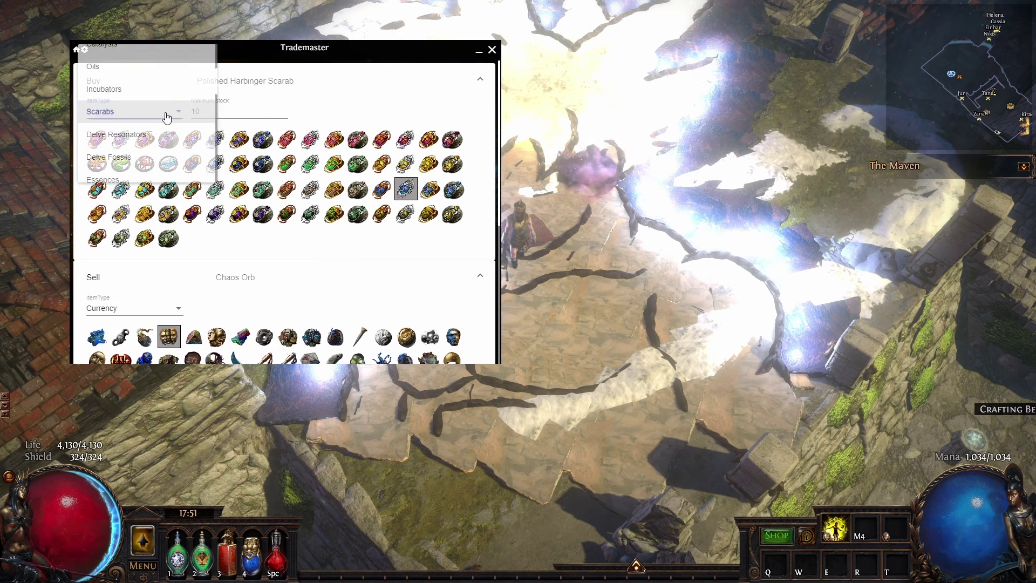
scroll(143, 148, down, 1)
scroll(136, 141, down, 6)
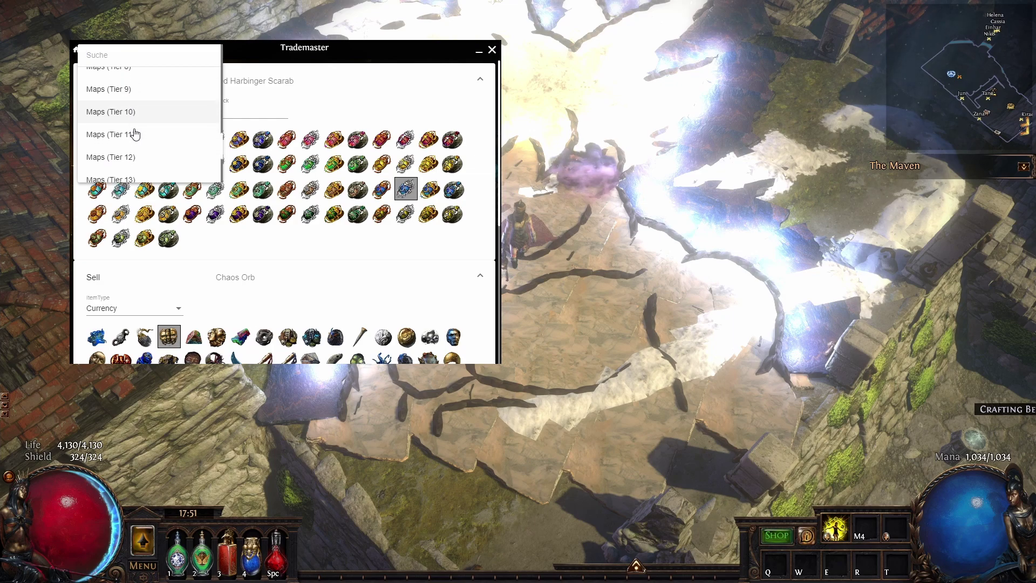
click(123, 136)
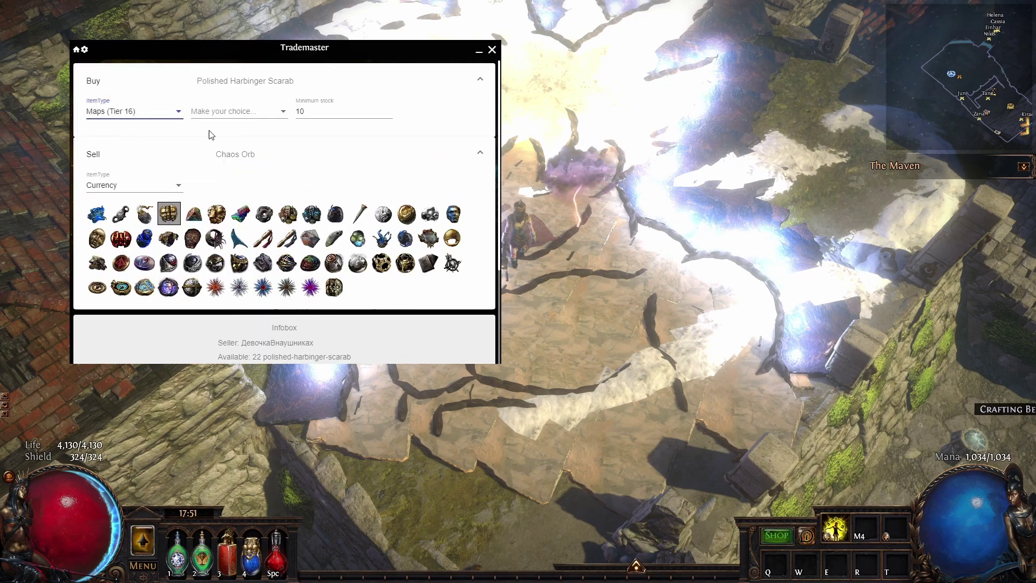
click(248, 115)
scroll(245, 151, down, 1)
scroll(238, 168, down, 4)
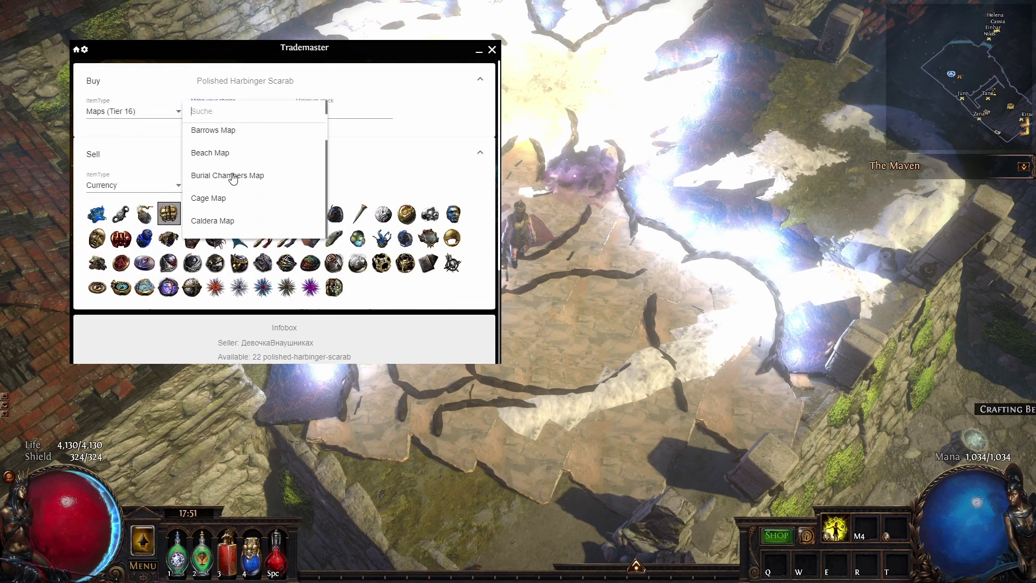
click(213, 162)
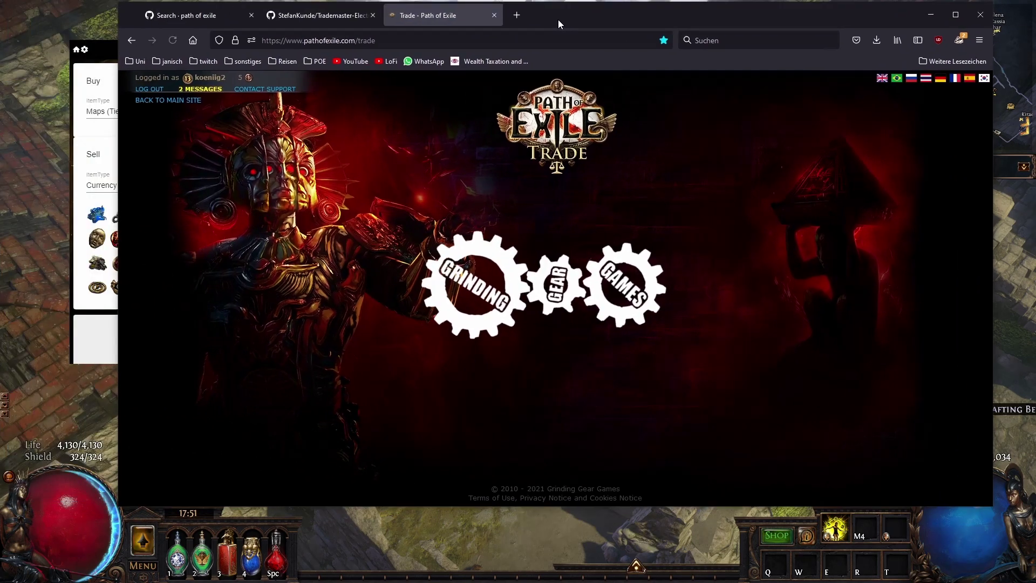
Step: On pathofexile.com/trade, switch to Bulk Item Exchange and expand the Maps section by tier
scroll(143, 180, down, 1)
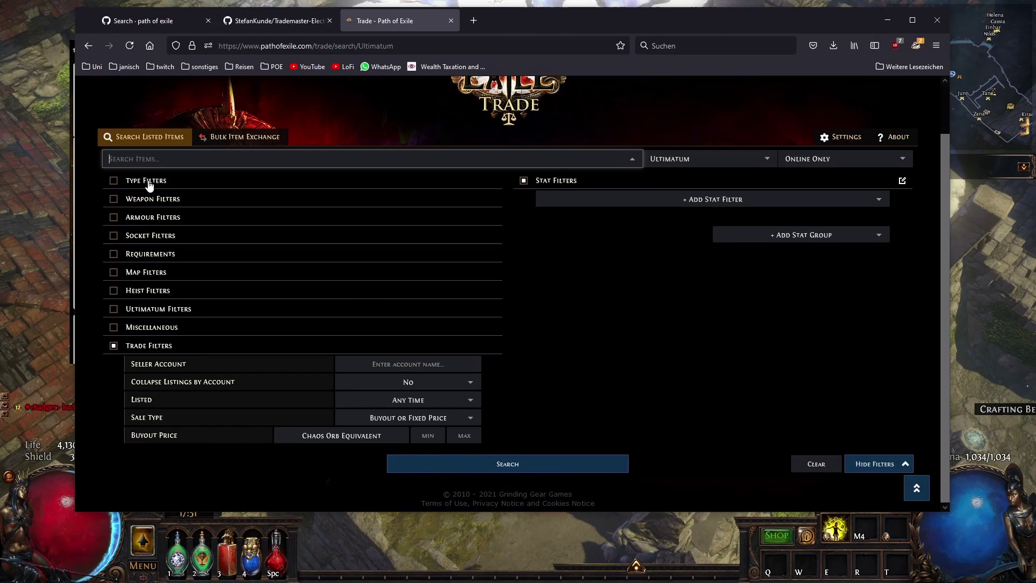
click(206, 141)
scroll(100, 325, down, 3)
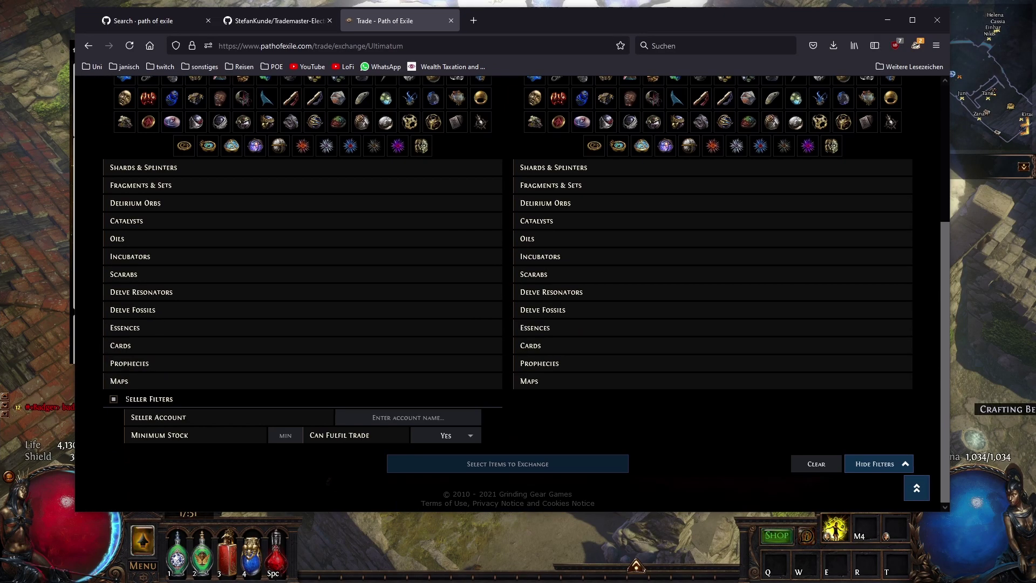
click(129, 387)
scroll(215, 359, down, 10)
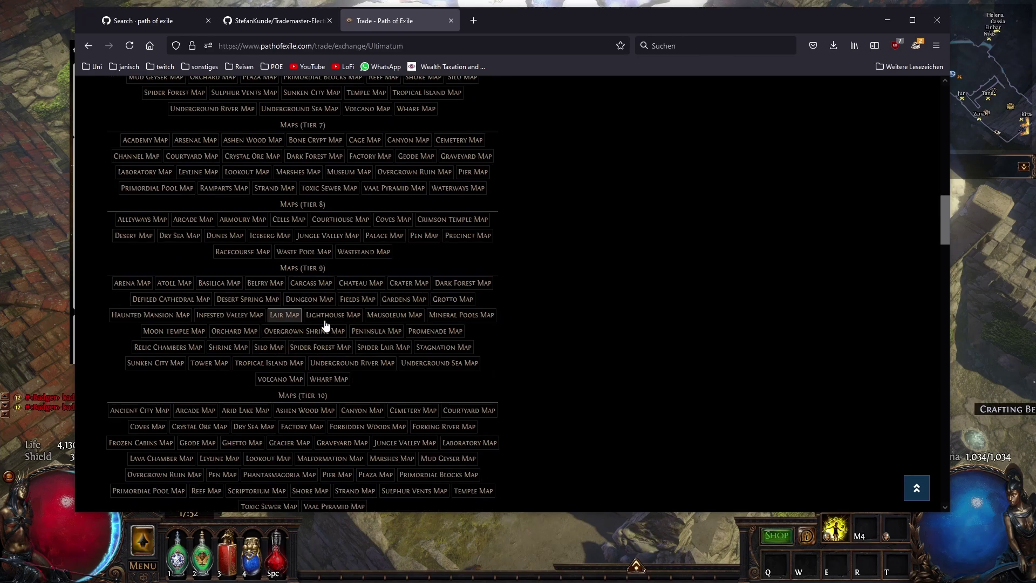
scroll(324, 324, down, 3)
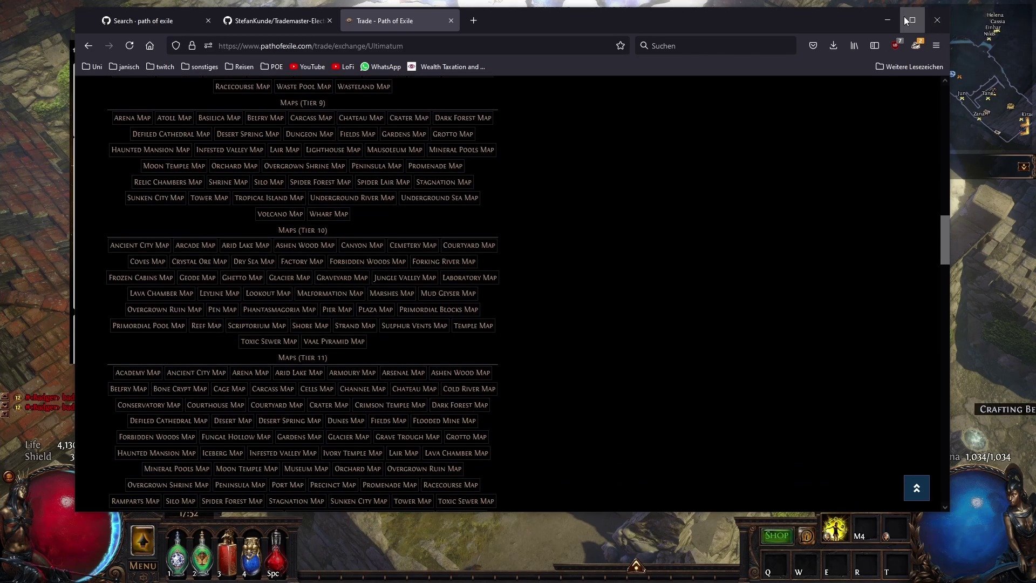
Step: Minimize the browser and reselect Cage Map by filtering the map list with 'cag'
click(887, 20)
click(262, 116)
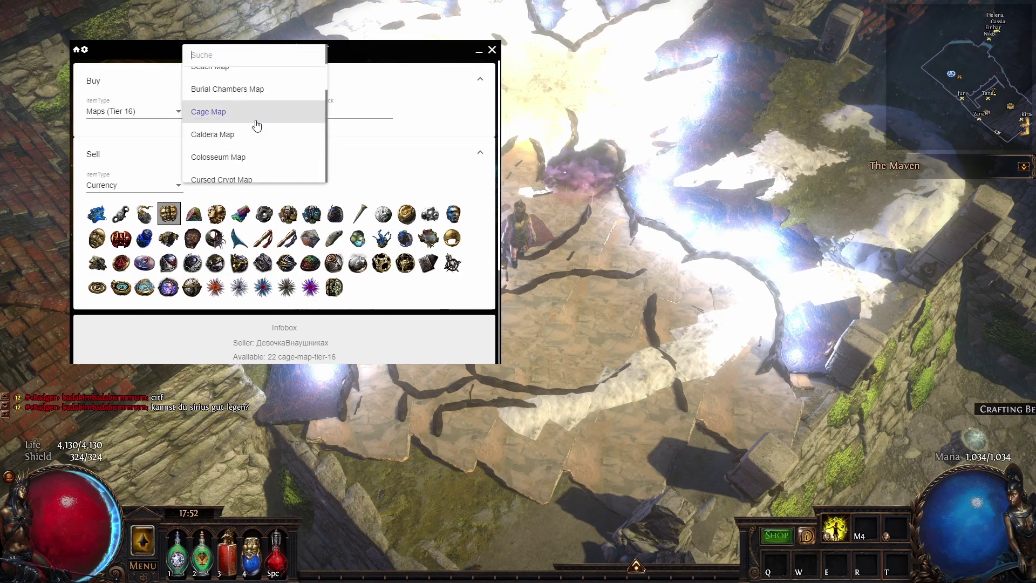
scroll(254, 122, down, 10)
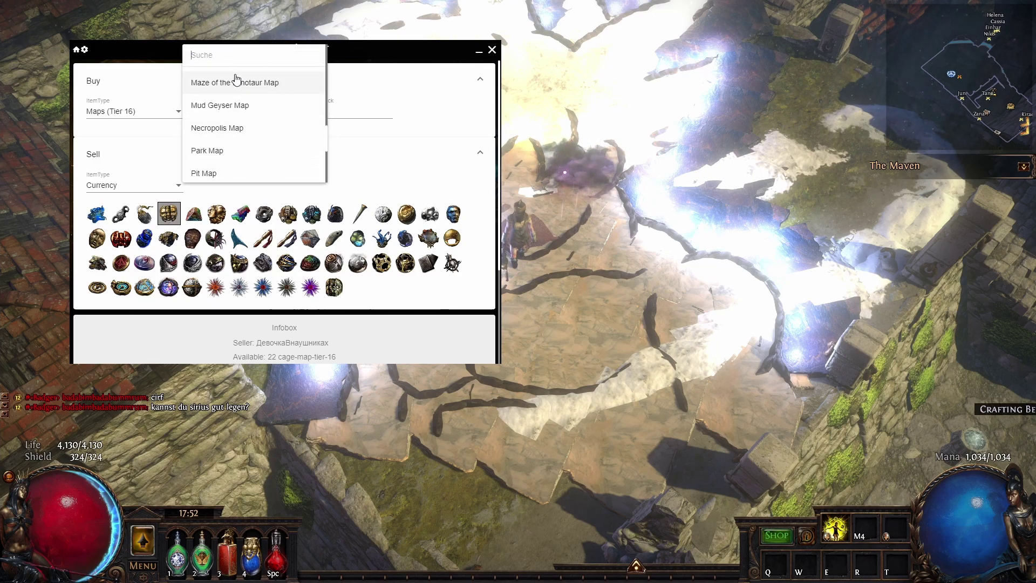
text(cag)
click(236, 79)
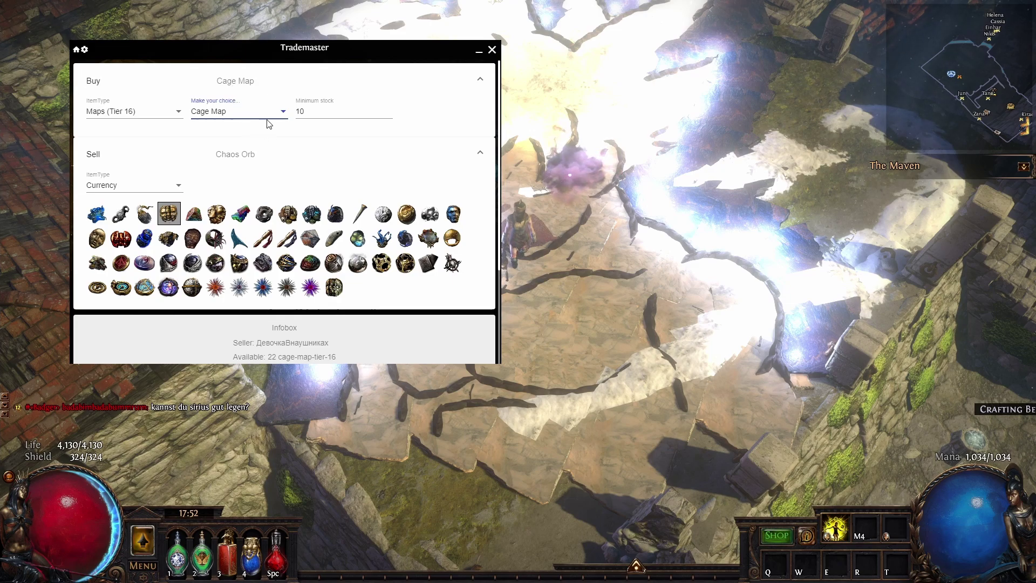
Step: Adjust the offer amount for the 16-available Cage Map listing and move the window down-right
scroll(308, 285, down, 3)
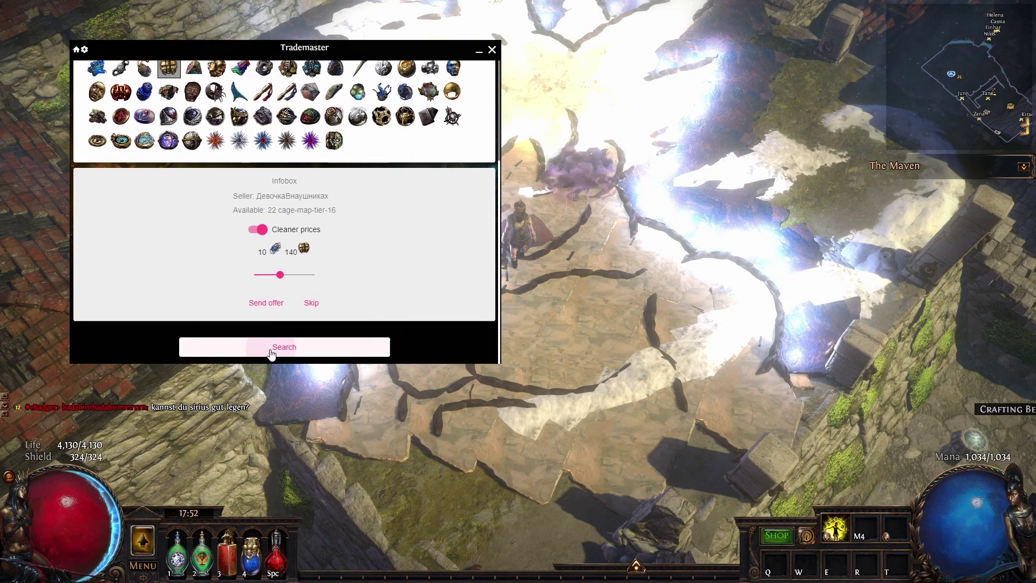
mouse_move(280, 275)
mouse_down()
mouse_move(298, 276)
mouse_move(287, 276)
mouse_up()
scroll(287, 278, up, 5)
drag(335, 49, 411, 139)
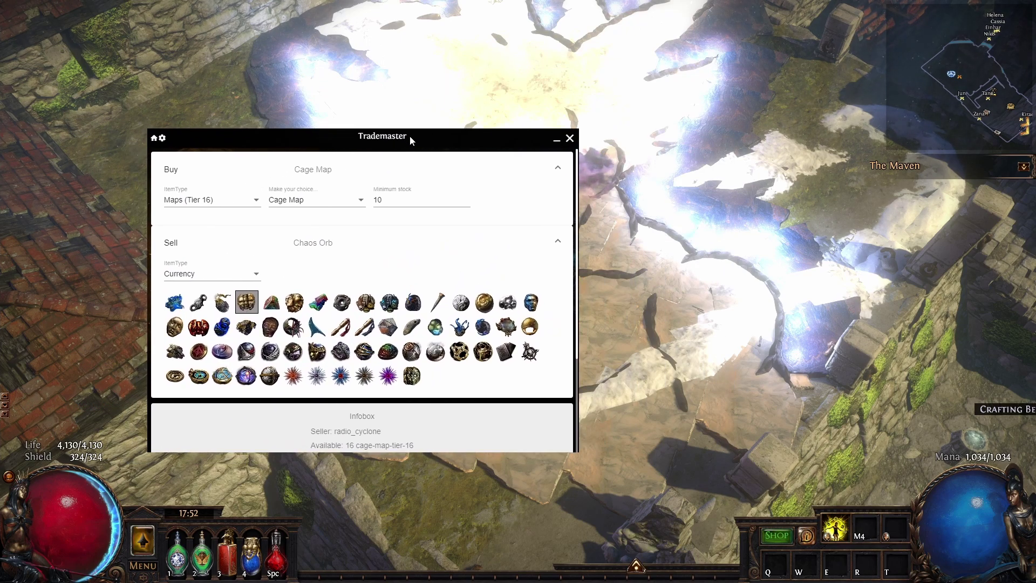